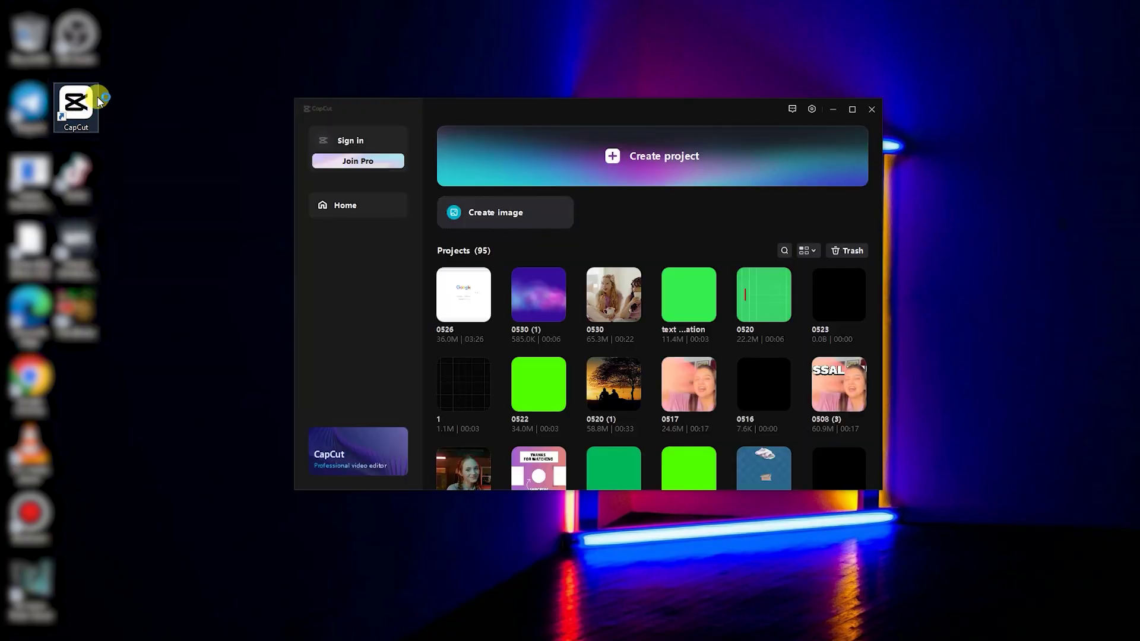
Step: Start a new blank project, opening the empty project 0601 in the editor
left_click(675, 153)
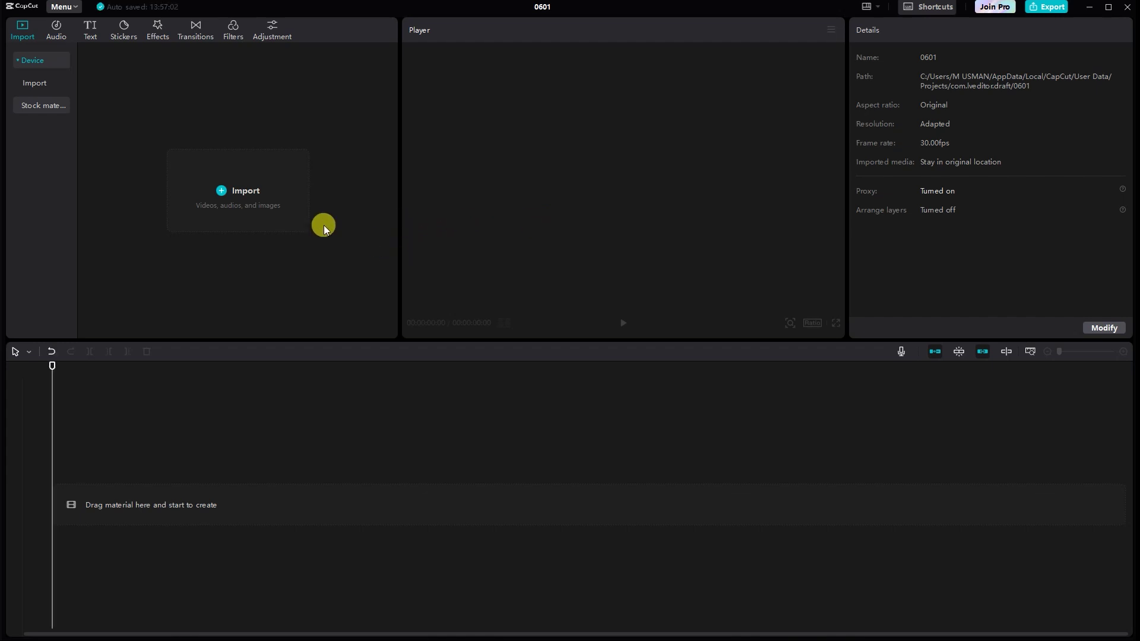
Step: Import 22.mp4 and Untitled design, and place 22.mp4 on the main track
left_click(273, 197)
left_click(143, 91)
left_click(397, 95, "ctrl")
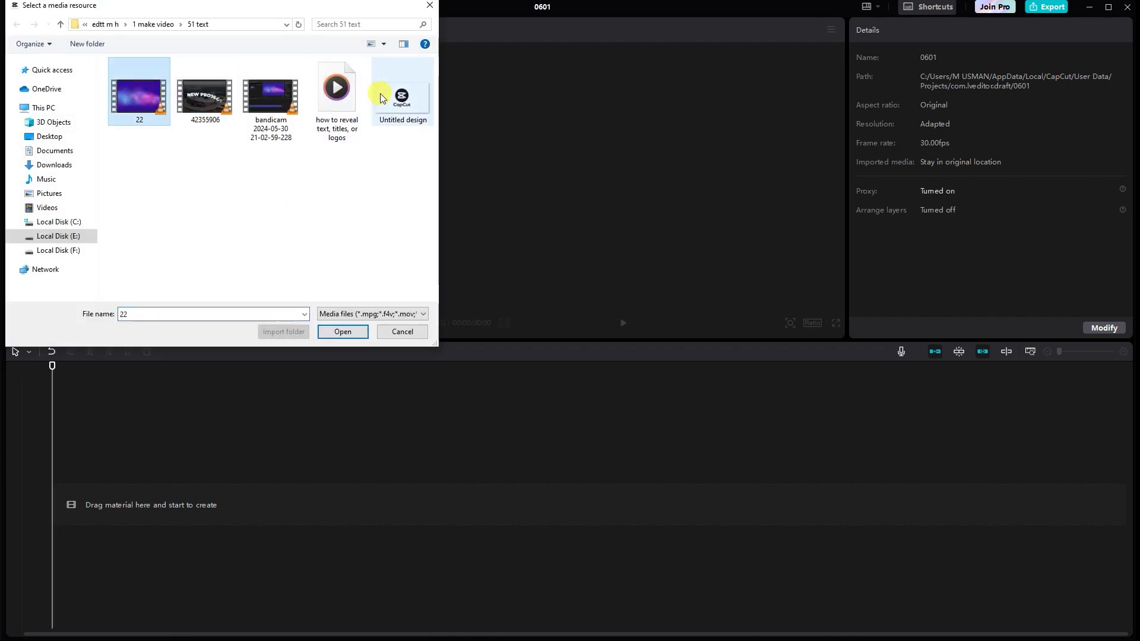
left_click(342, 330)
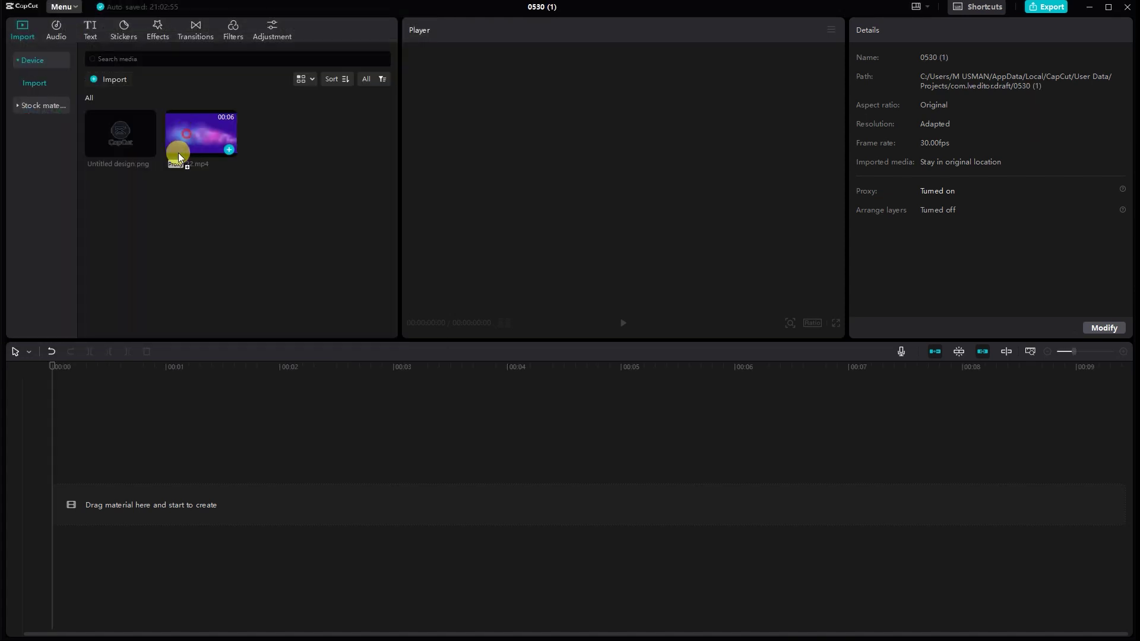
left_click_drag(178, 152, 138, 482)
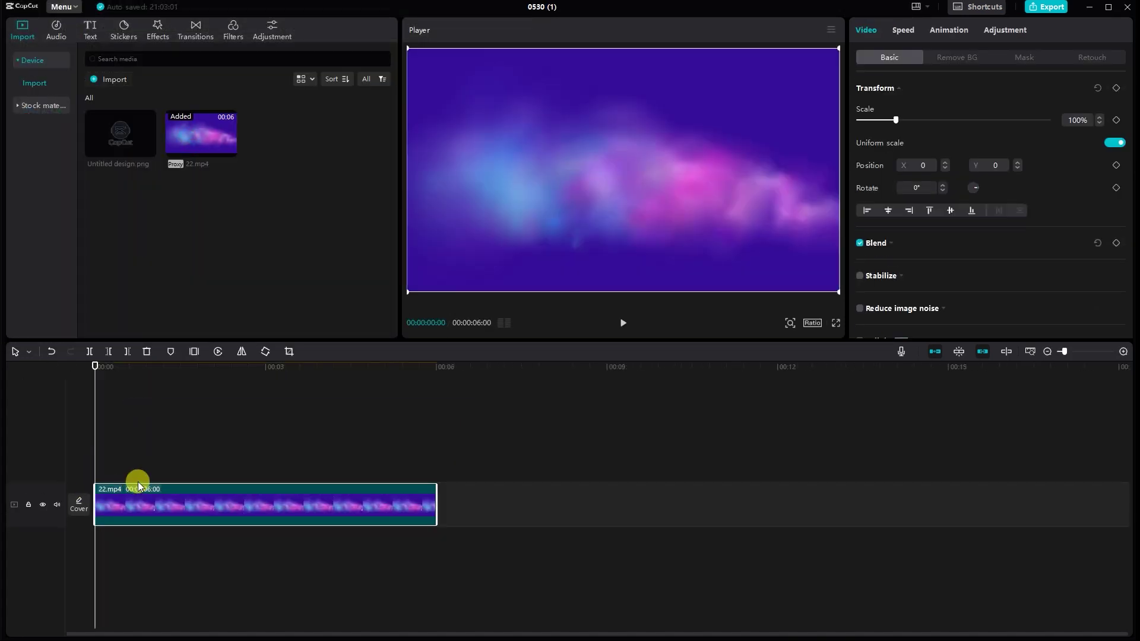
left_click(1123, 352)
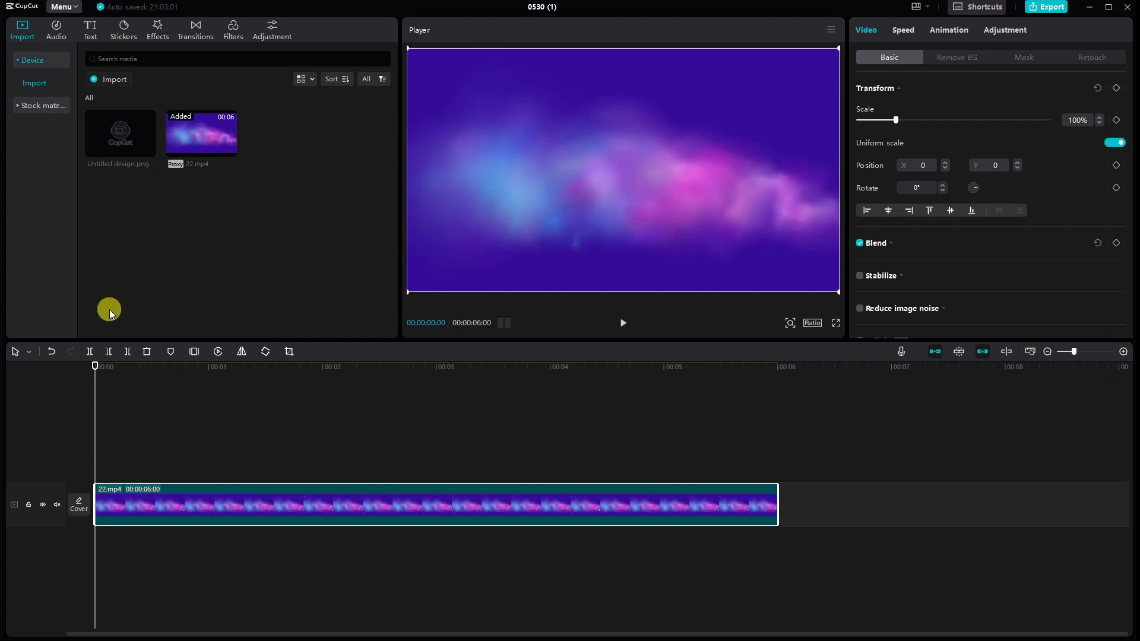
Step: Add the black stock clip above the cloud video and trim it to about two seconds
left_click(43, 110)
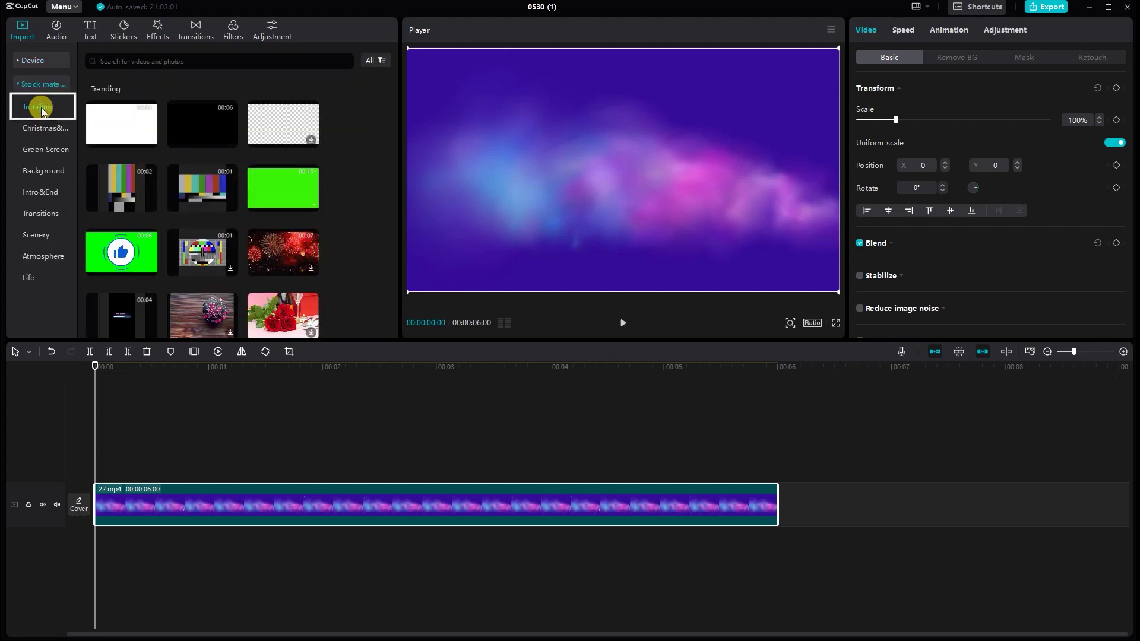
left_click_drag(186, 114, 98, 463)
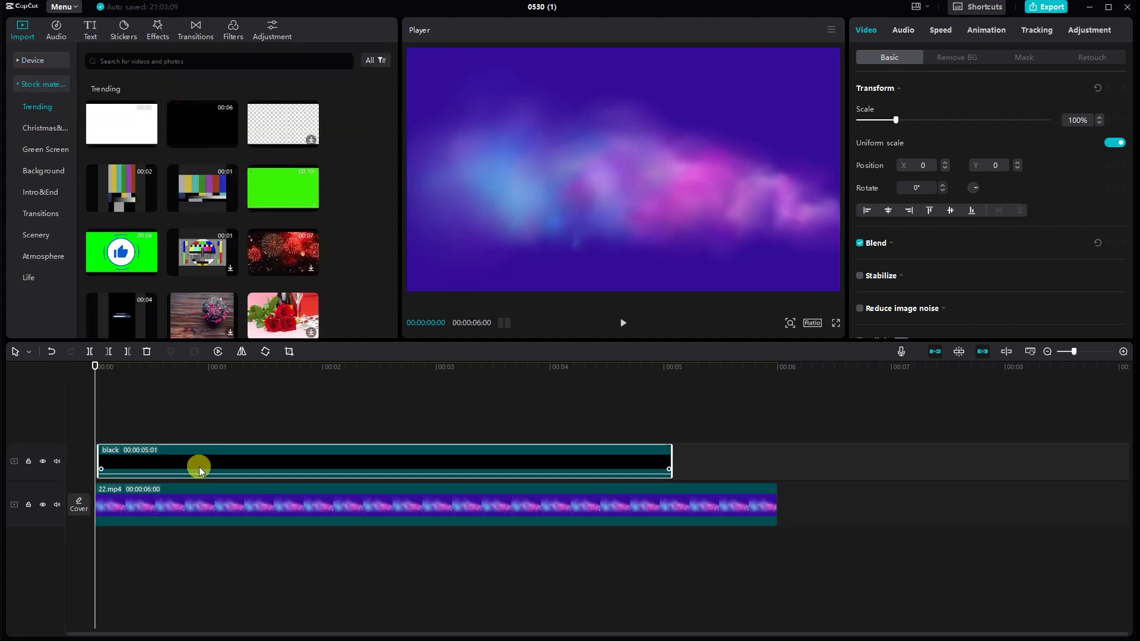
left_click_drag(419, 476, 327, 459)
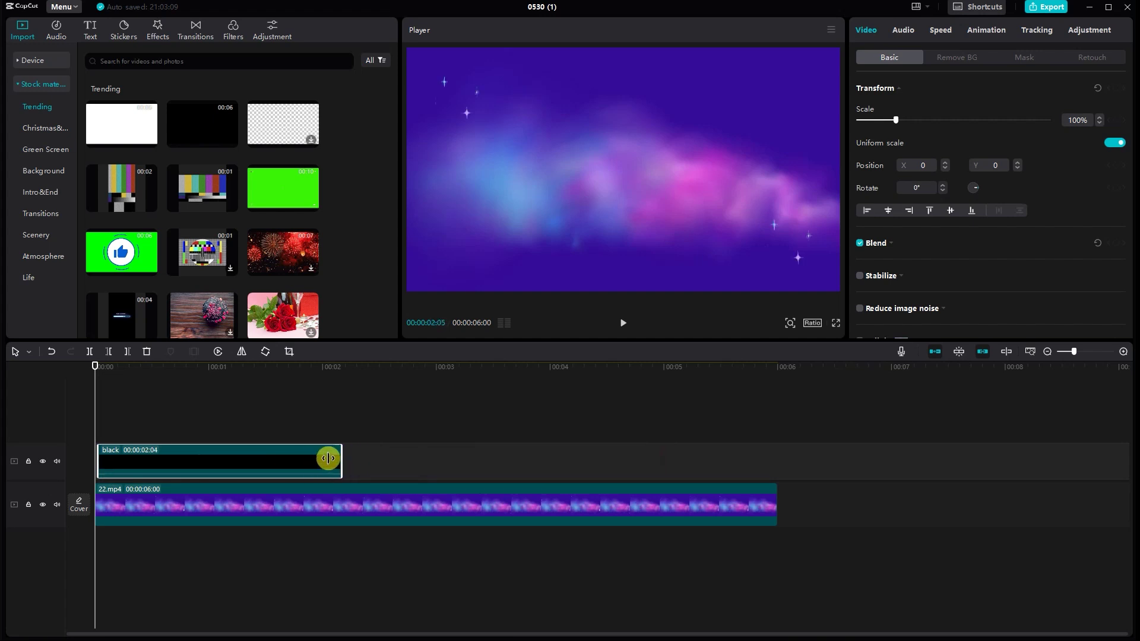
left_click_drag(95, 417, 155, 418)
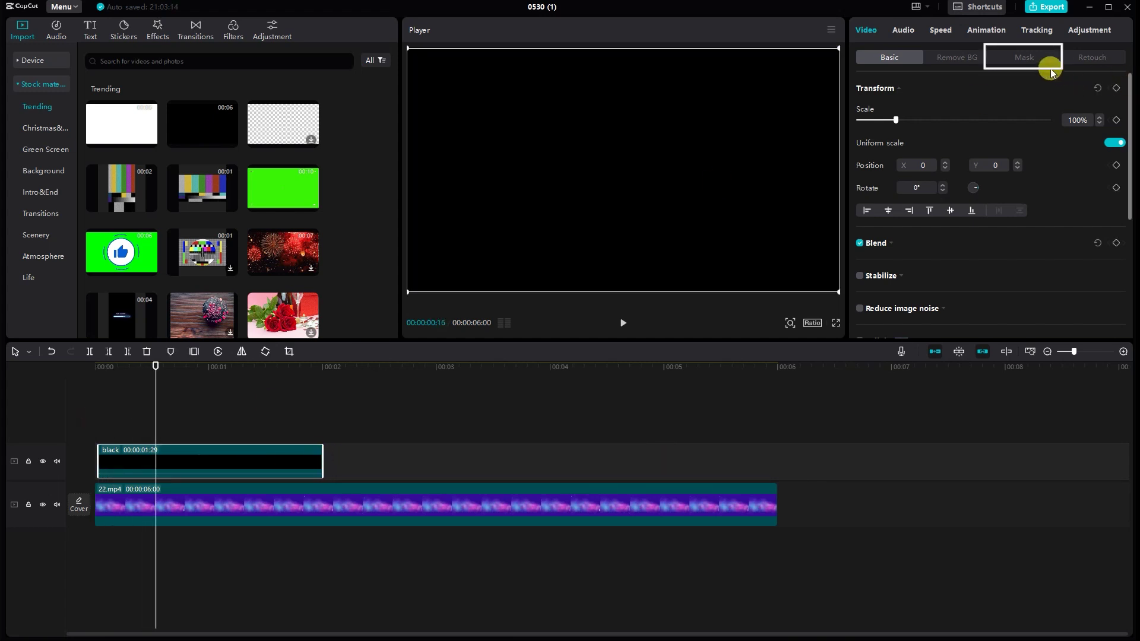
Step: Mask the black clip with a 692×22 rectangle bar set slightly below centre
left_click(1029, 58)
left_click(1059, 122)
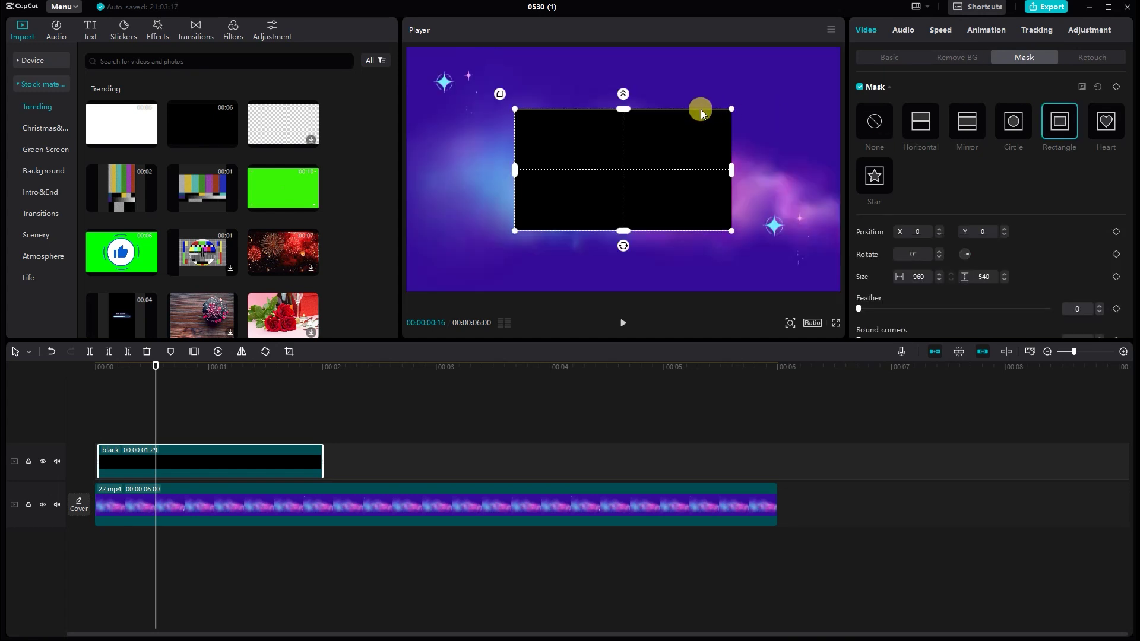
left_click_drag(623, 110, 624, 166)
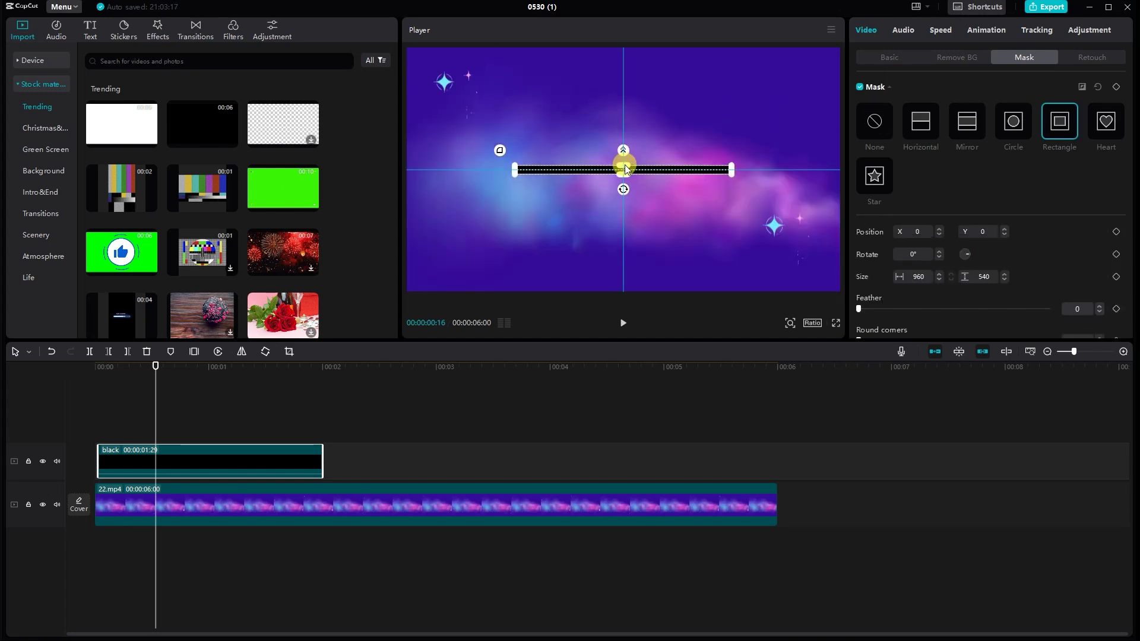
left_click_drag(524, 171, 548, 165)
left_click_drag(707, 175, 692, 170)
left_click_drag(622, 167, 635, 194)
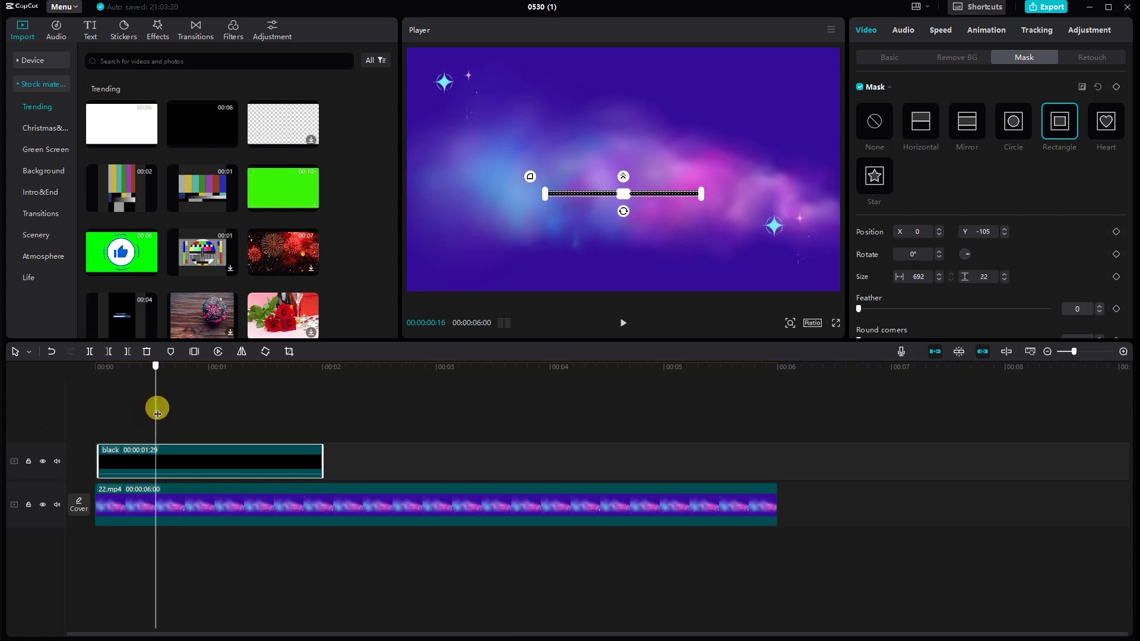
left_click_drag(157, 414, 169, 414)
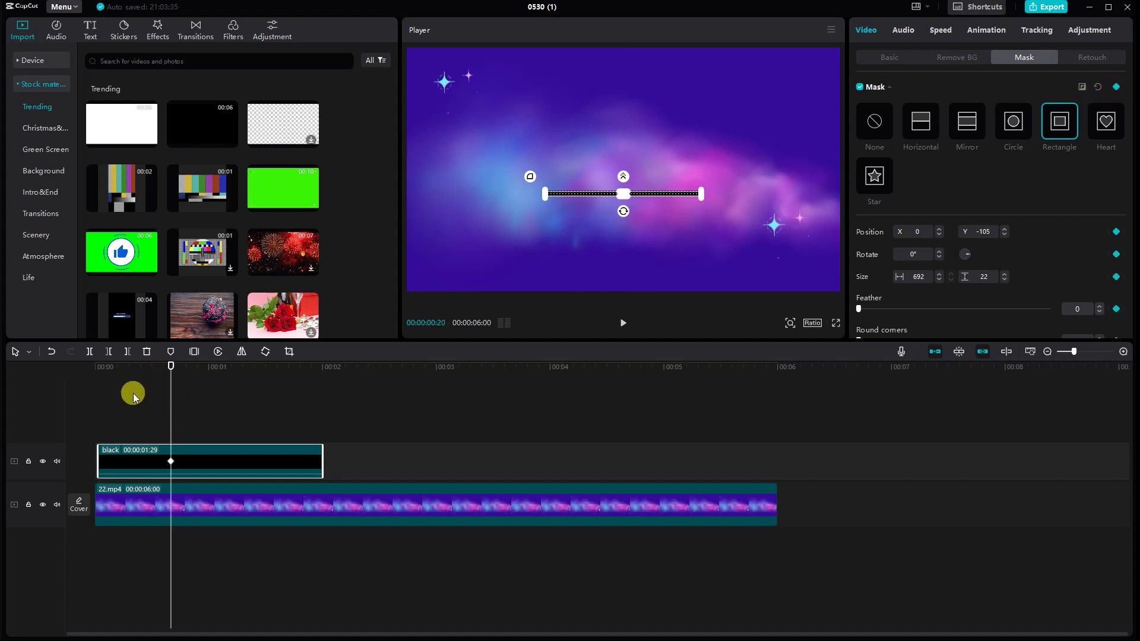
Step: Key the line's mask to width 1 at the clip start so it grows to full length
left_click_drag(172, 413, 102, 426)
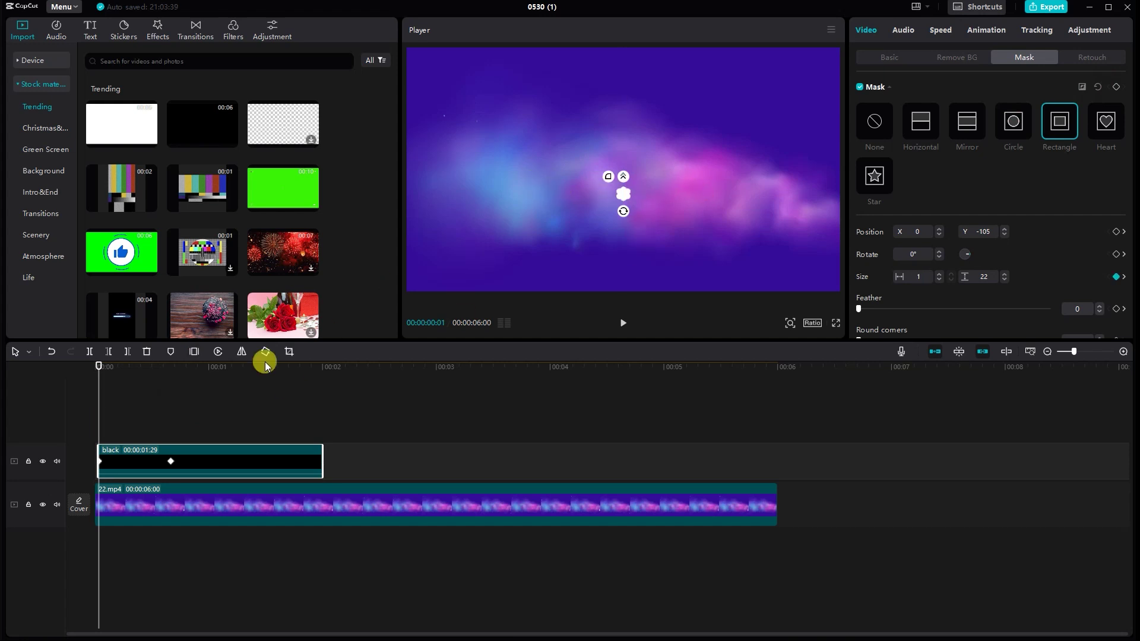
left_click(204, 382)
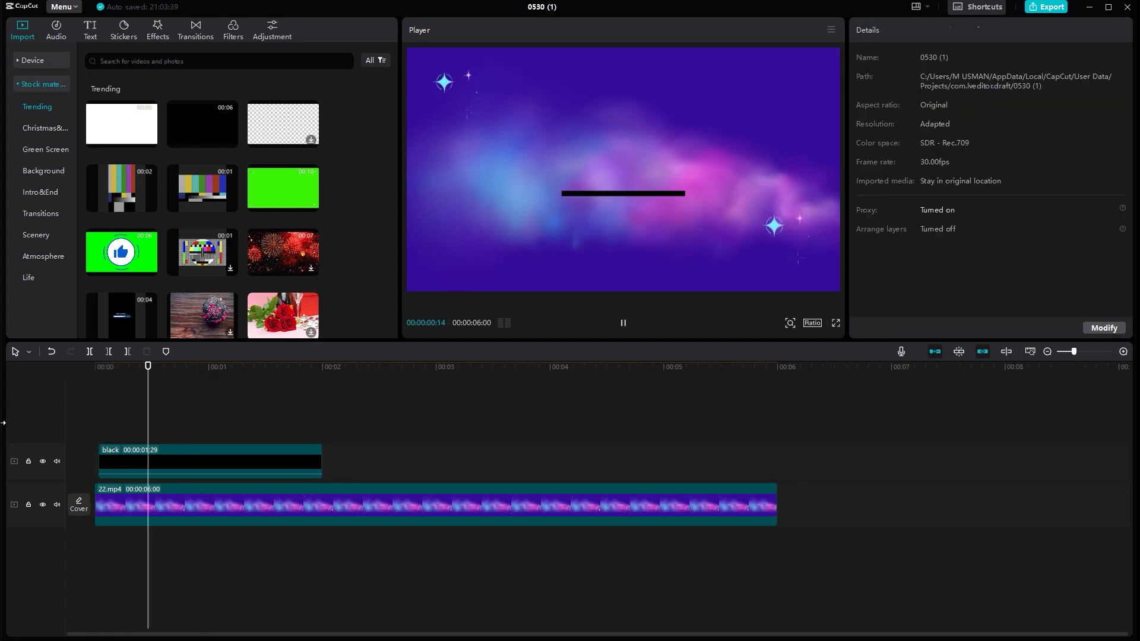
Step: Add a default text clip trimmed to end with the line, reading 'REVEAL TEXT'
key("space")
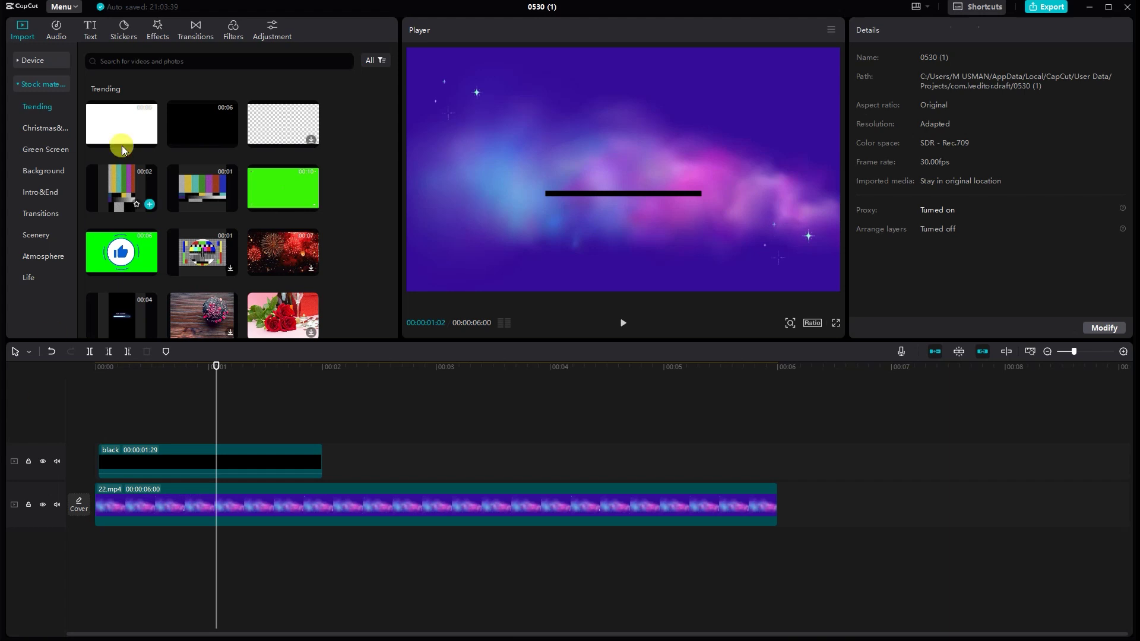
left_click_drag(110, 122, 132, 425)
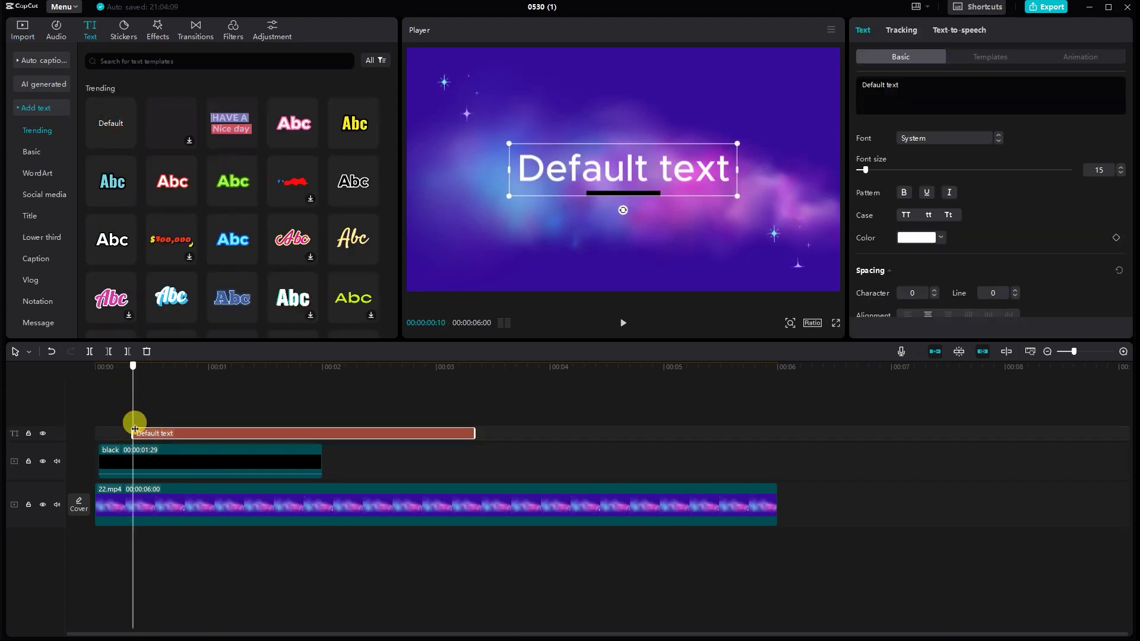
left_click_drag(135, 428, 188, 435)
left_click_drag(962, 80, 783, 77)
type("R")
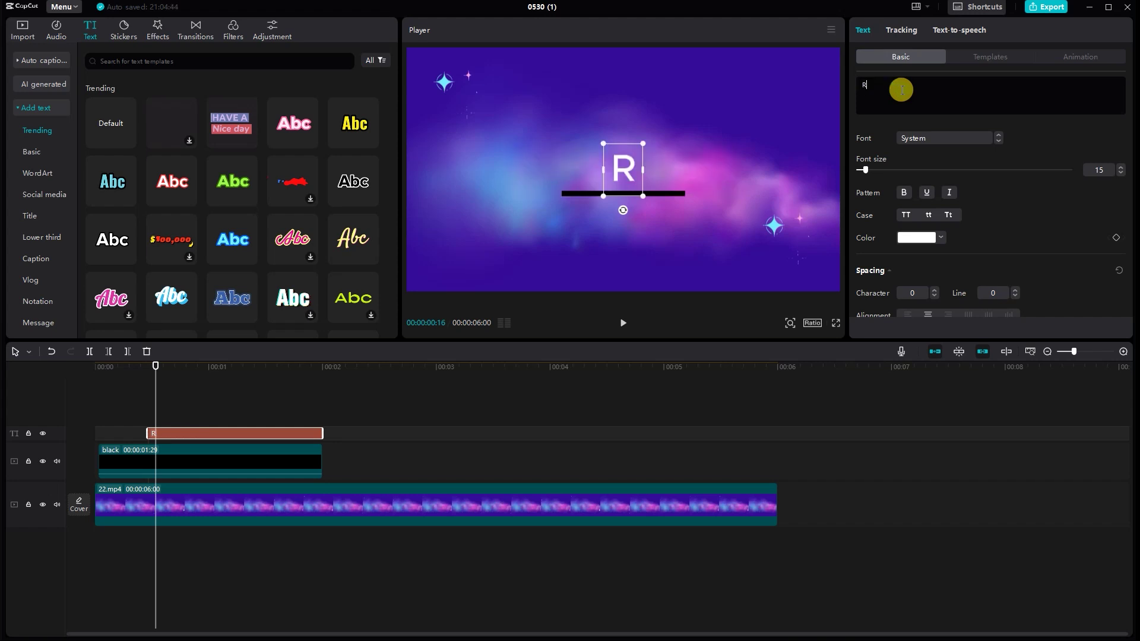
type("EVEAL TEXT")
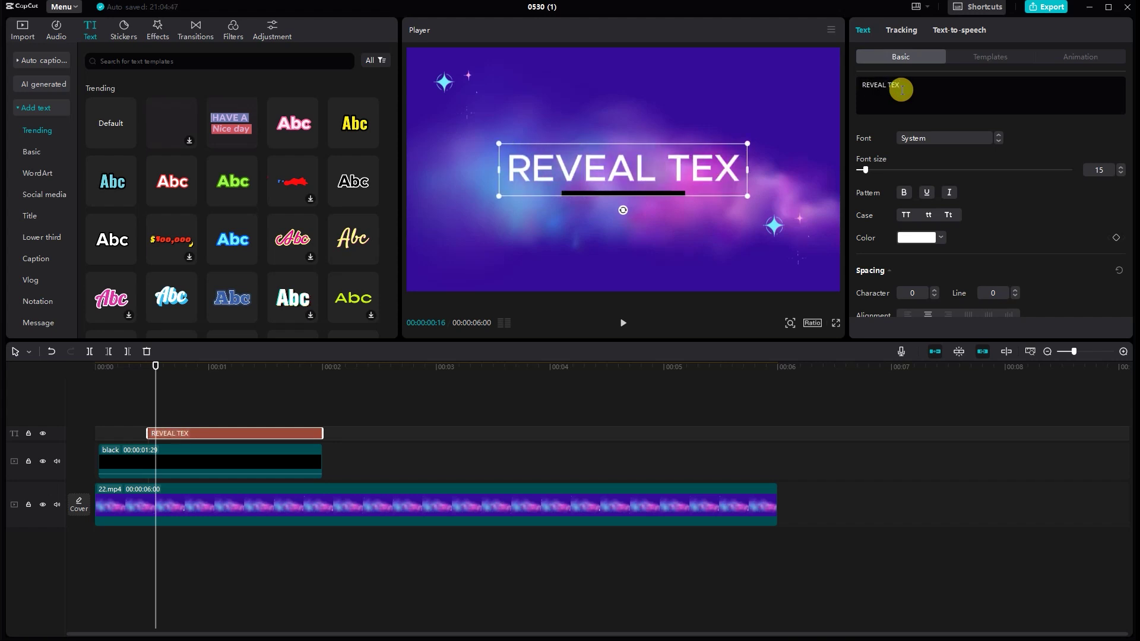
left_click(923, 138)
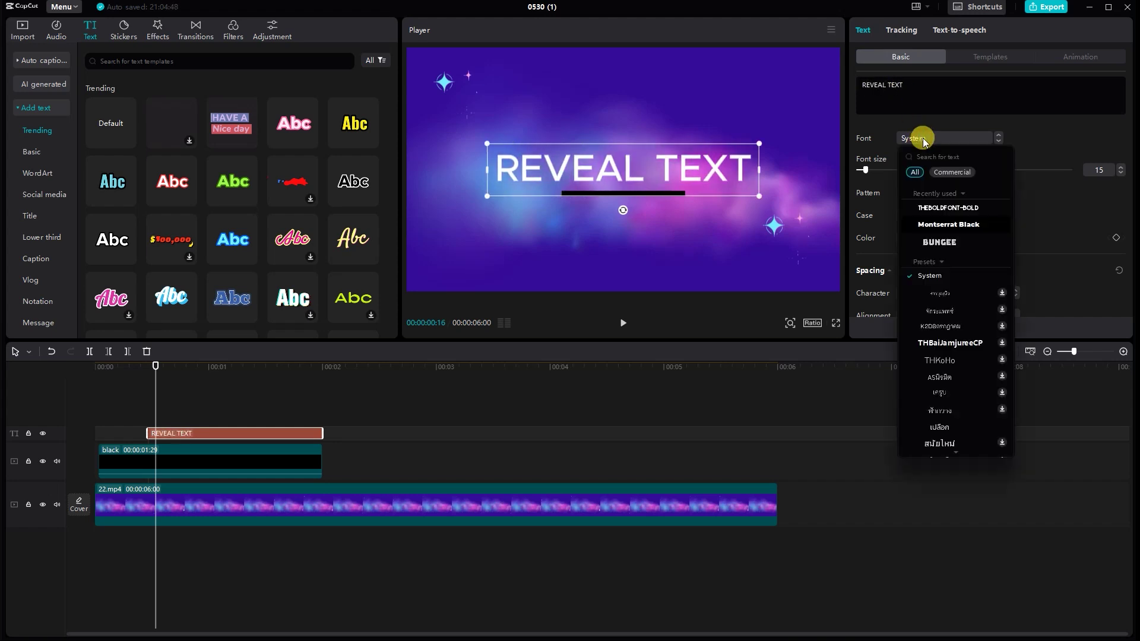
Step: Set the REVEAL TEXT title to TheBoldFont-Bold in black
left_click(947, 207)
left_click(224, 385)
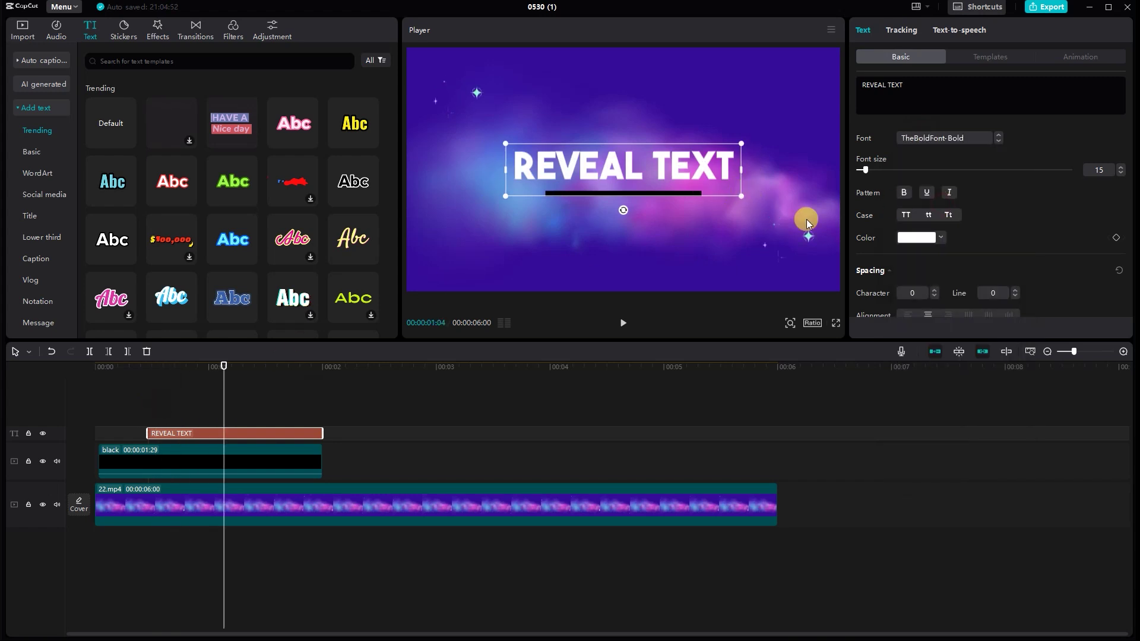
left_click(916, 237)
left_click(735, 195)
Step: Shrink the REVEAL TEXT title and centre it just above the black line
left_click(746, 196)
left_click(234, 425)
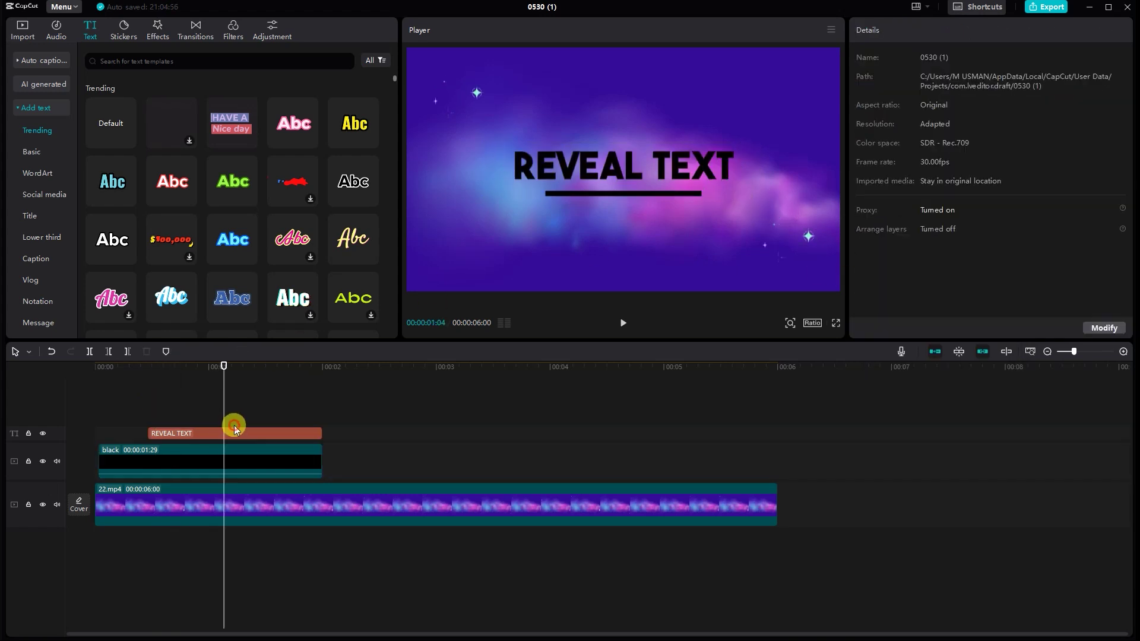
left_click(651, 219)
left_click_drag(740, 196, 679, 176)
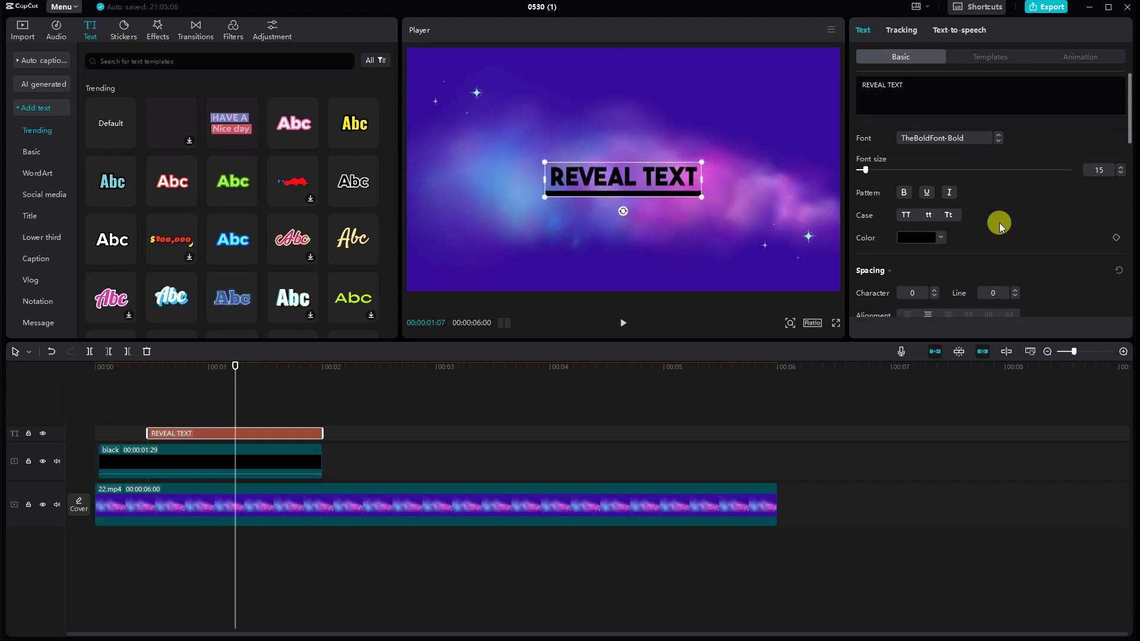
Step: Give REVEAL TEXT a 0.6s Slide Up entry animation
left_click(1081, 57)
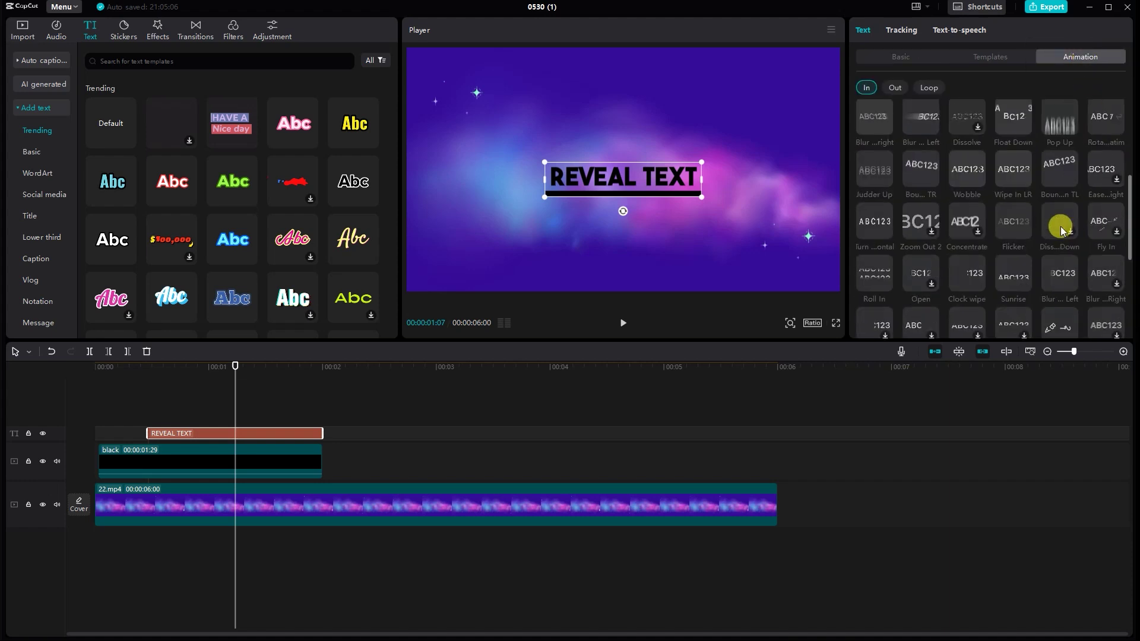
scroll(938, 249, "up", 1)
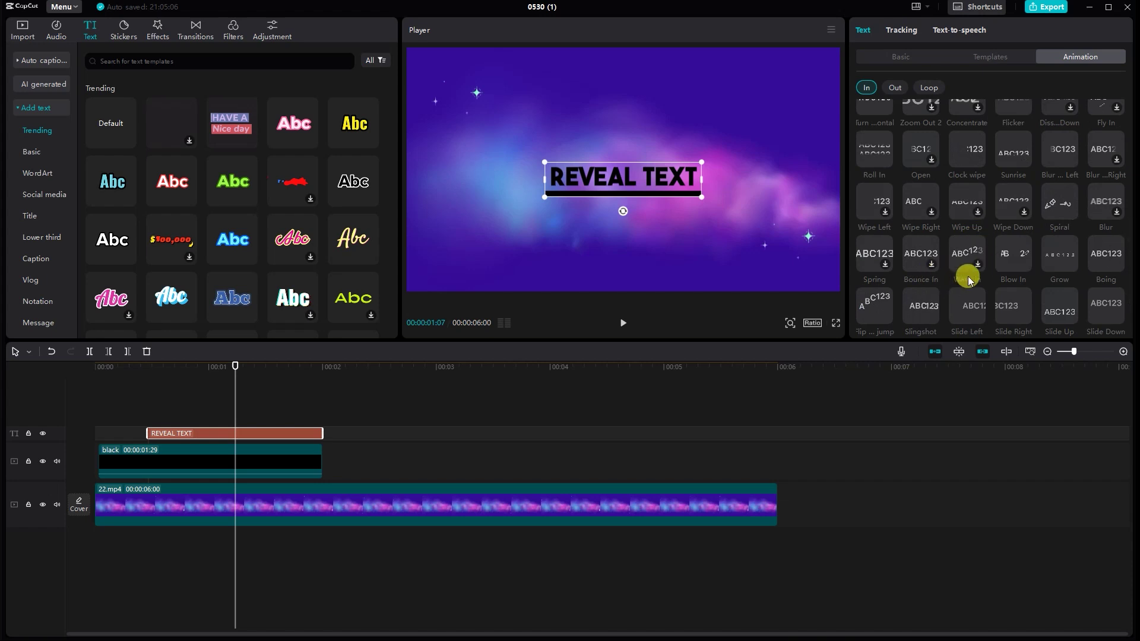
left_click(1054, 311)
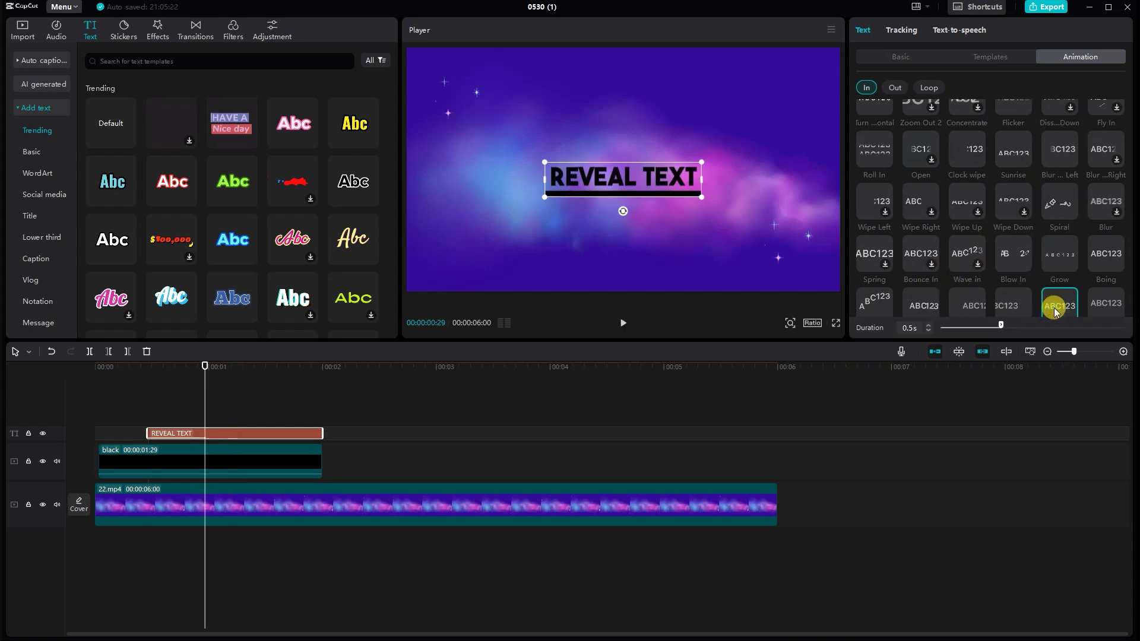
scroll(1054, 312, "down", 1)
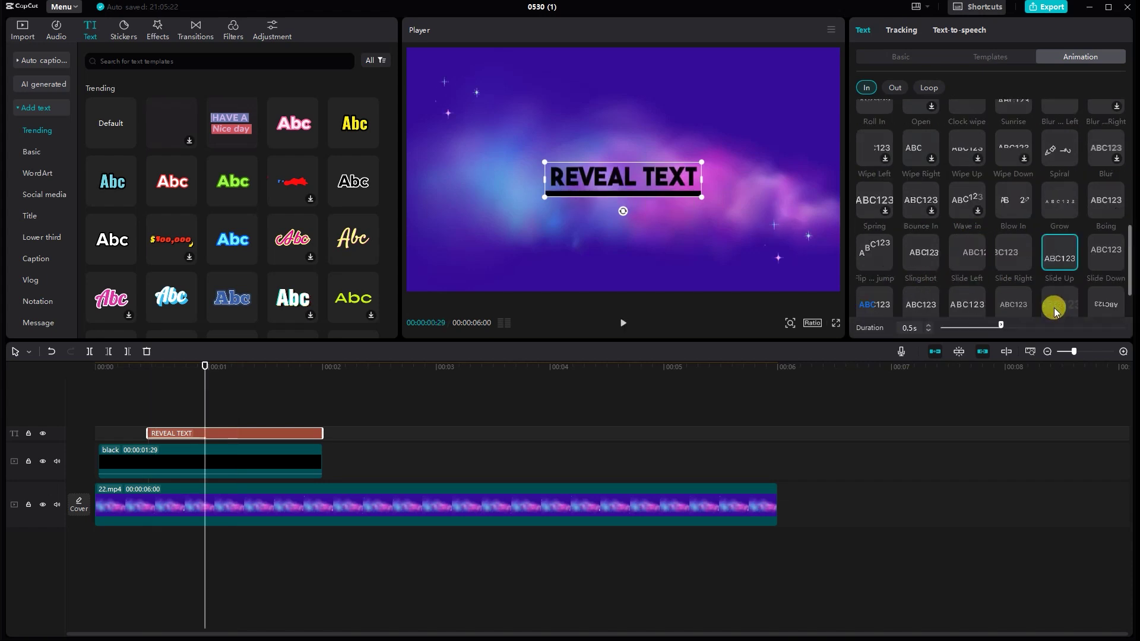
left_click(1059, 265)
left_click(928, 326)
right_click(285, 432)
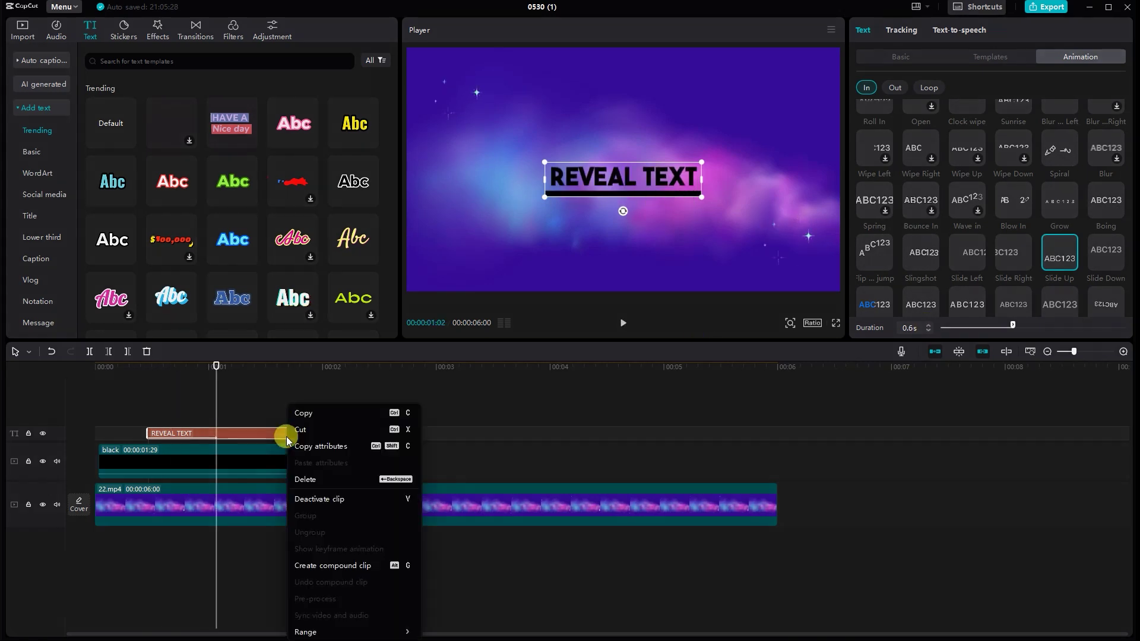
left_click(261, 394)
Step: Give REVEAL TEXT a 0.5s Slide Down exit animation
left_click(894, 87)
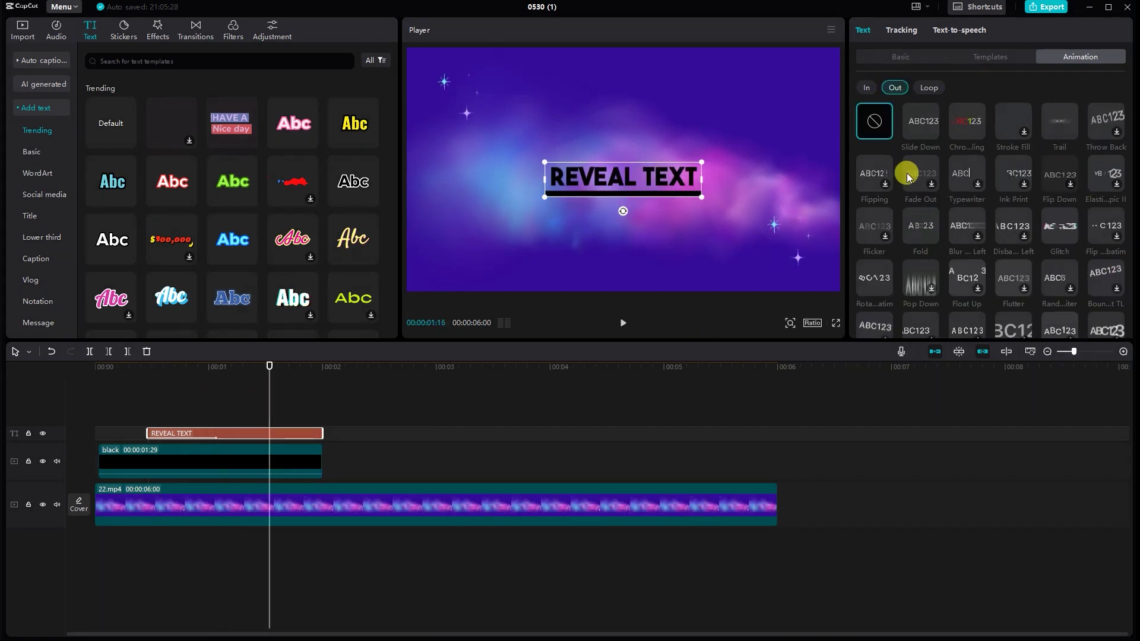
scroll(1062, 284, "down", 6)
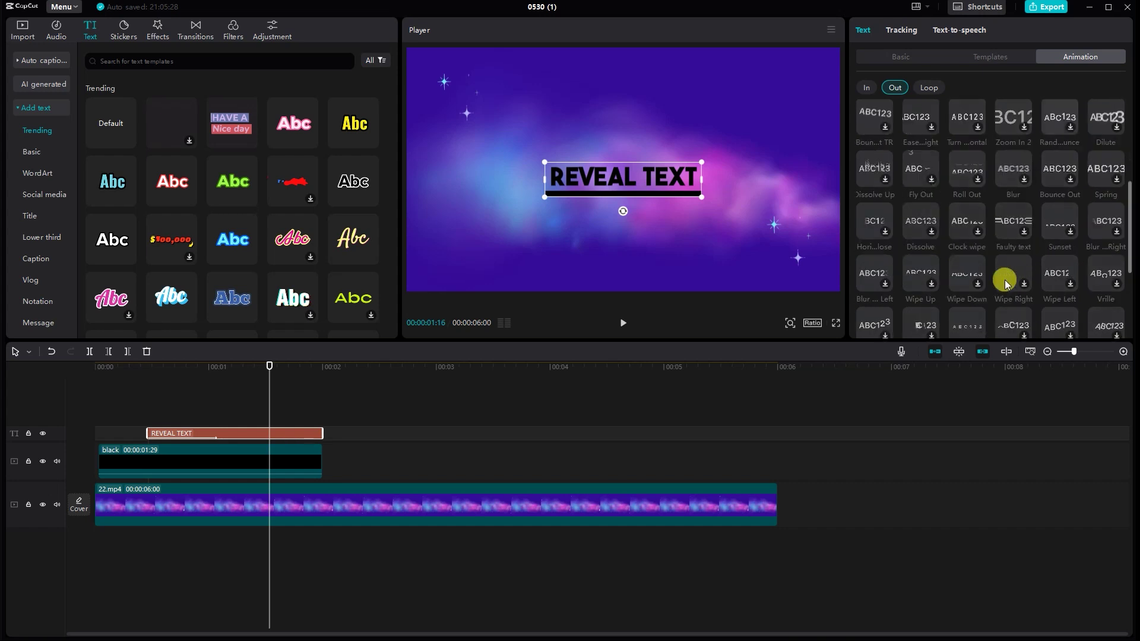
scroll(1033, 231, "down", 2)
left_click(878, 264)
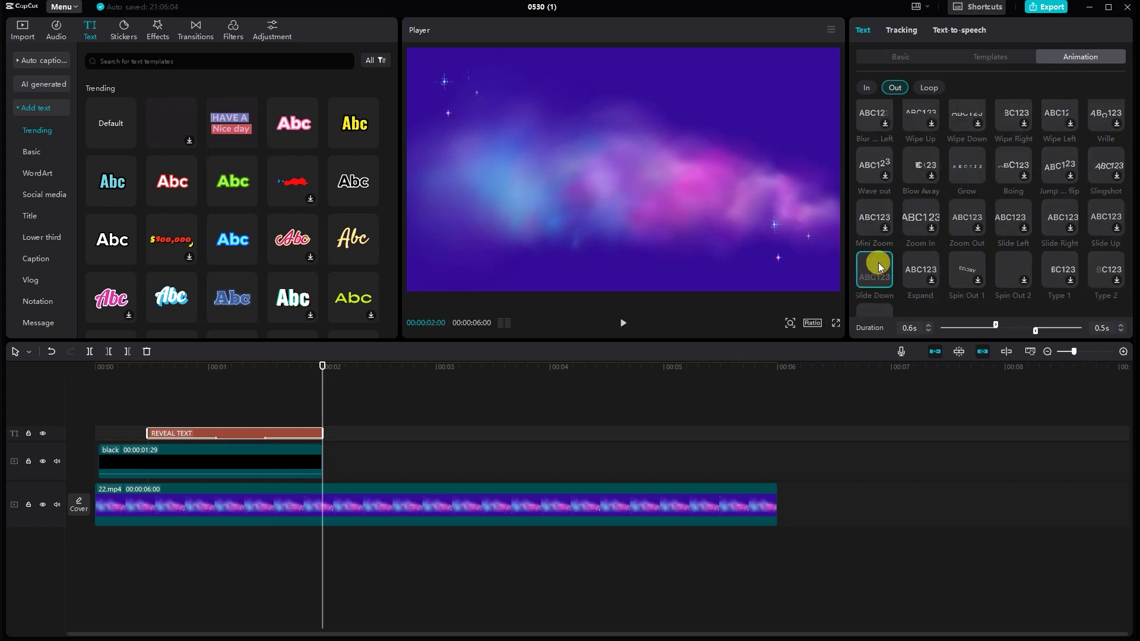
left_click_drag(324, 380, 220, 374)
Step: Convert the REVEAL TEXT clip into Compound clip9 and apply a rectangle mask
right_click(239, 430)
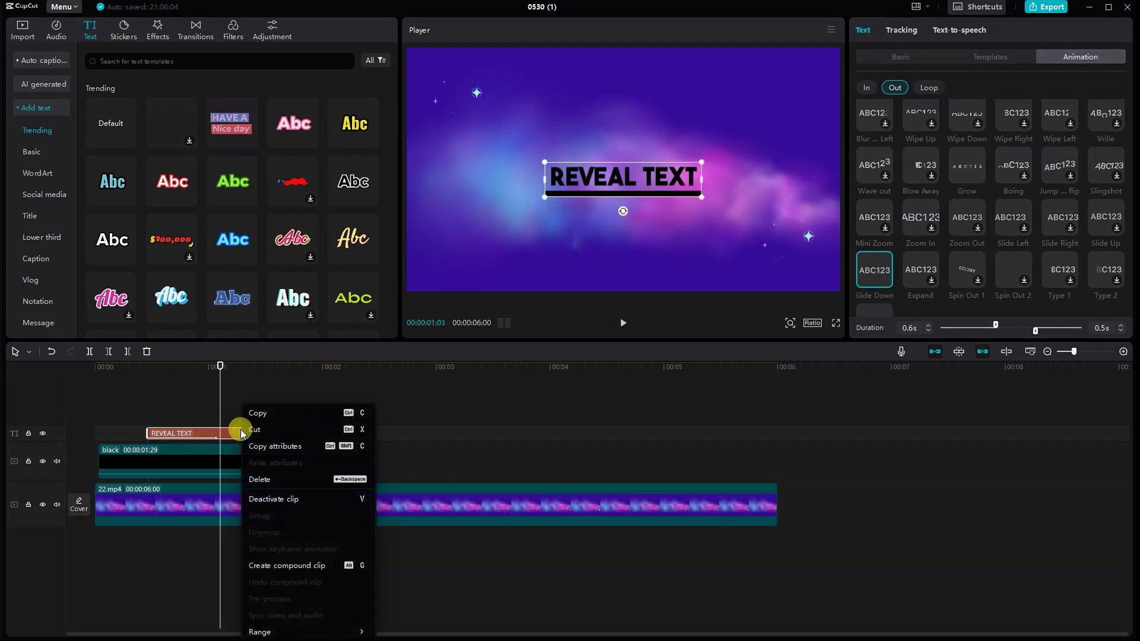
left_click(300, 564)
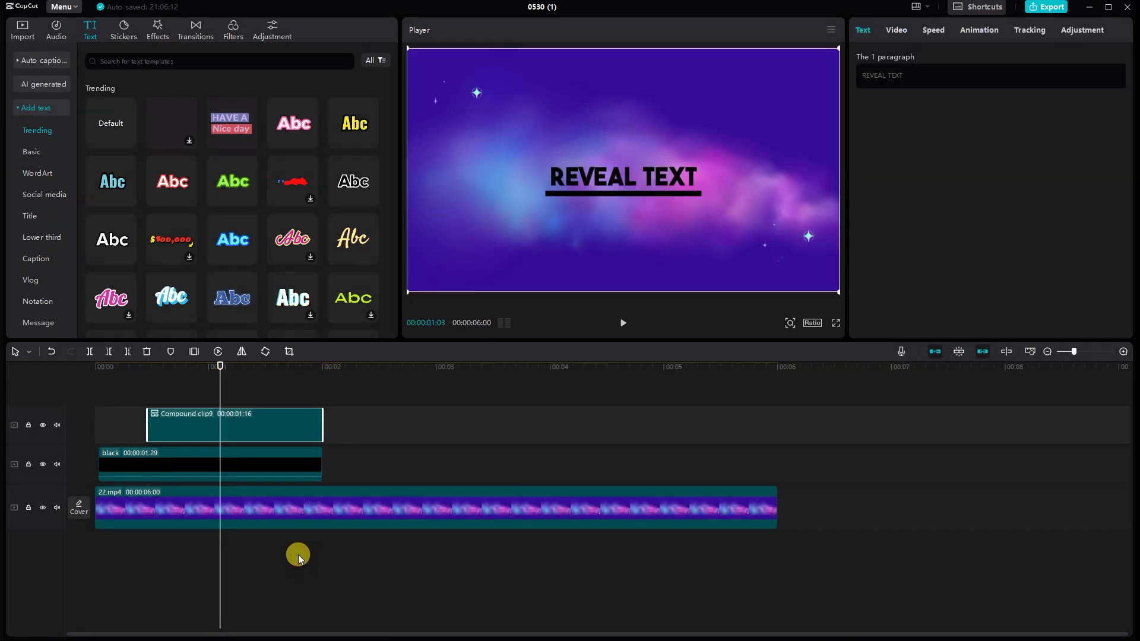
left_click(993, 31)
left_click(896, 32)
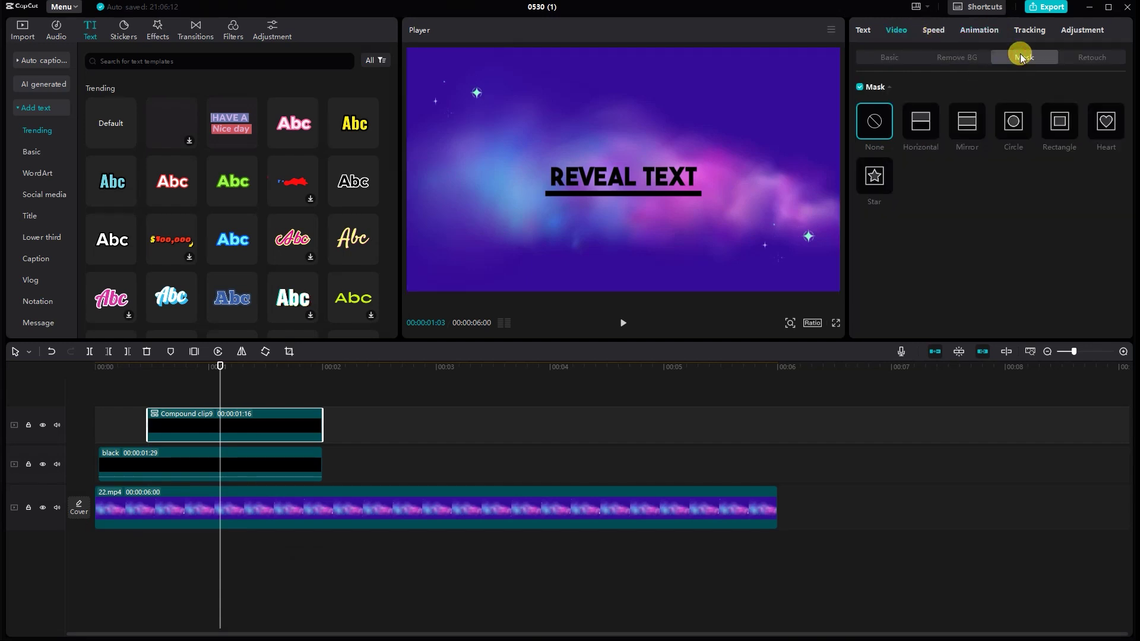
left_click(1060, 119)
Step: Tighten the rectangle mask to a 960×191 band framing the title
left_click_drag(630, 234, 630, 193)
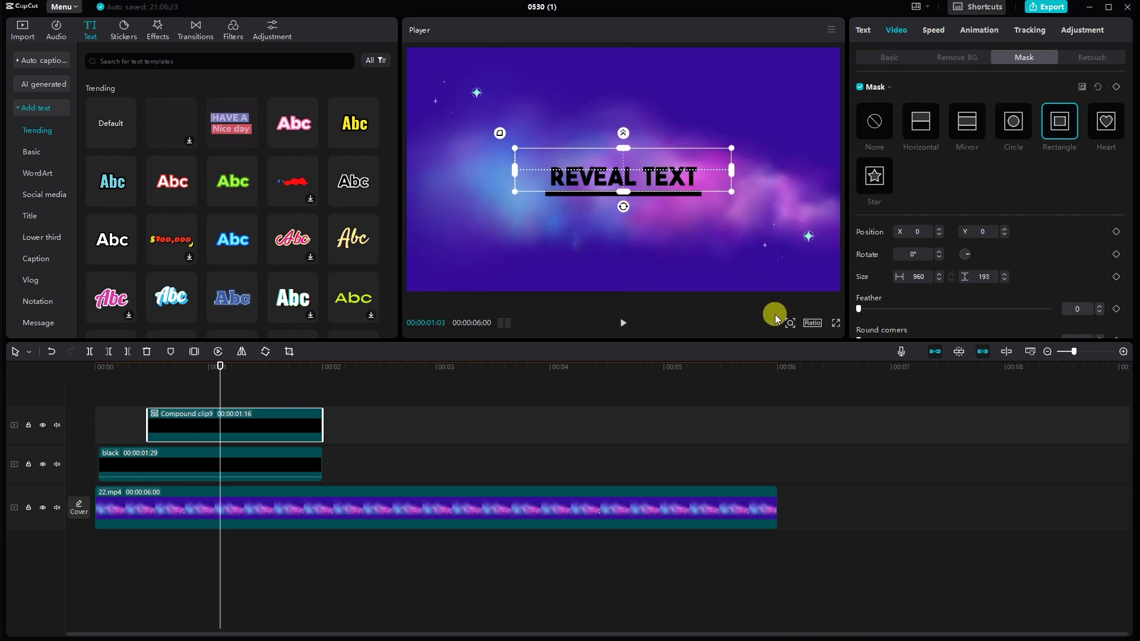
left_click(790, 324)
left_click_drag(785, 342, 793, 342)
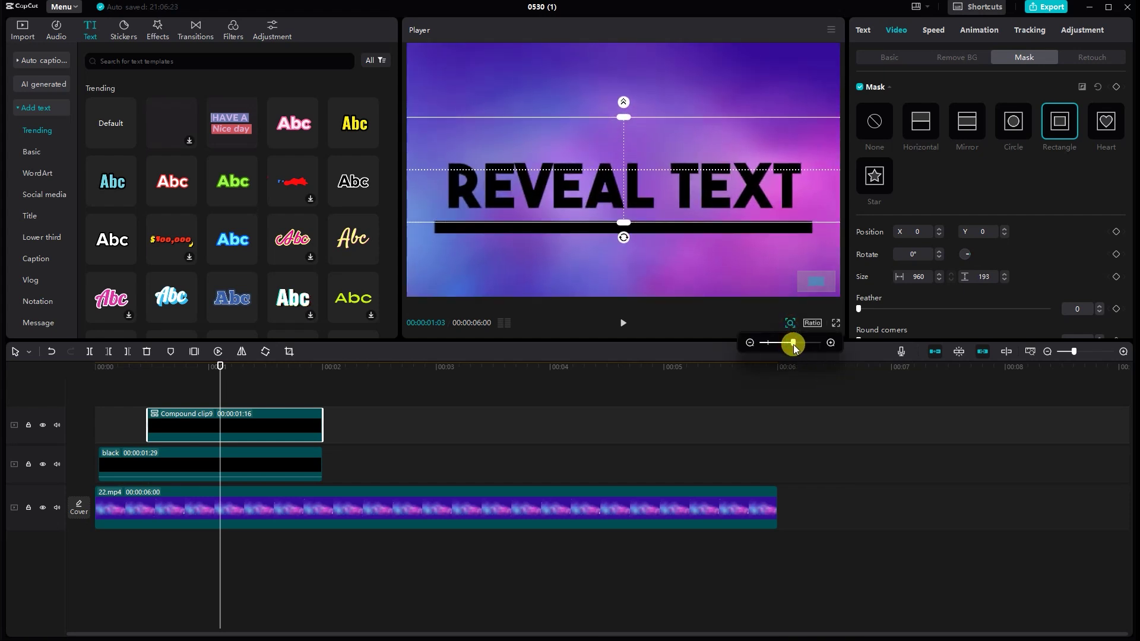
left_click_drag(622, 233, 622, 227)
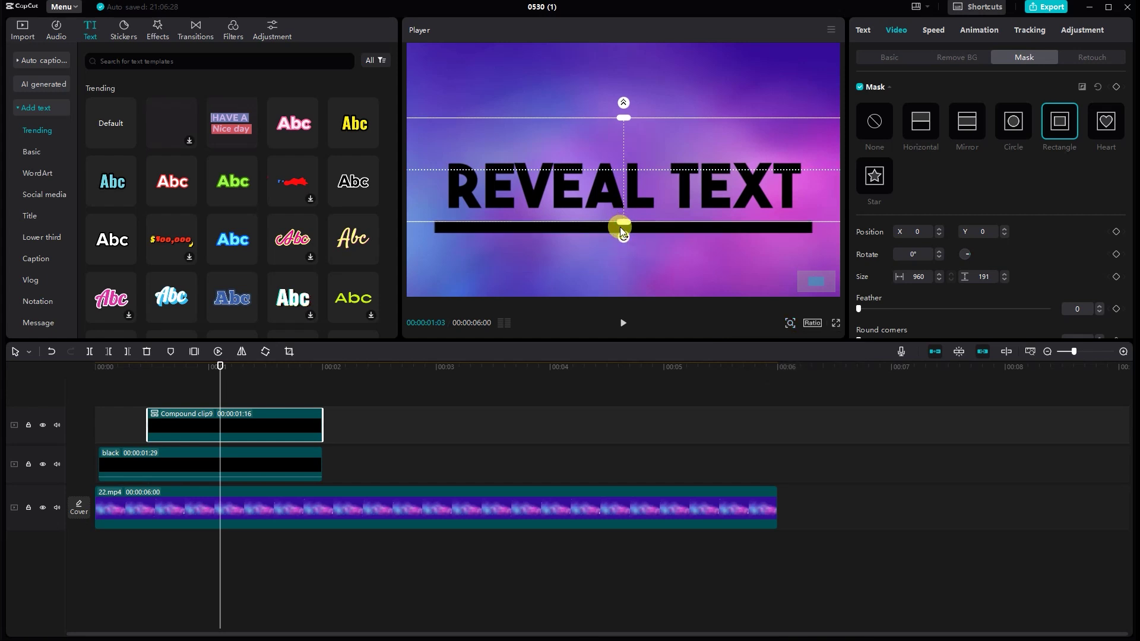
left_click(790, 324)
left_click_drag(789, 343, 767, 342)
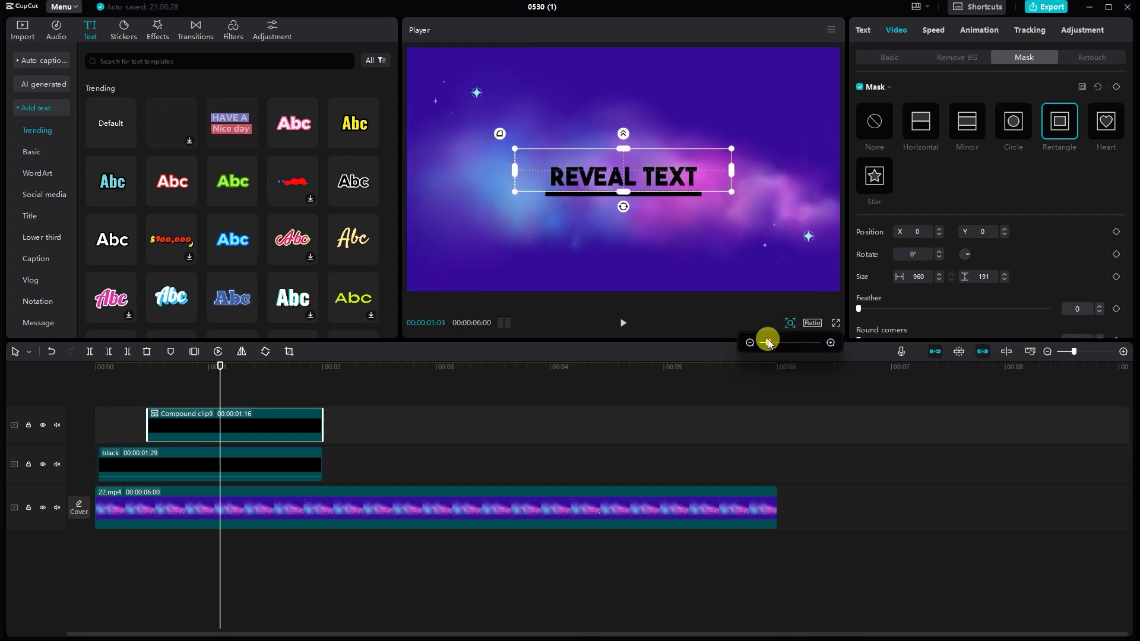
left_click(236, 390)
Step: Preview the reveal and extend the black line clip to 2:08
key("Home")
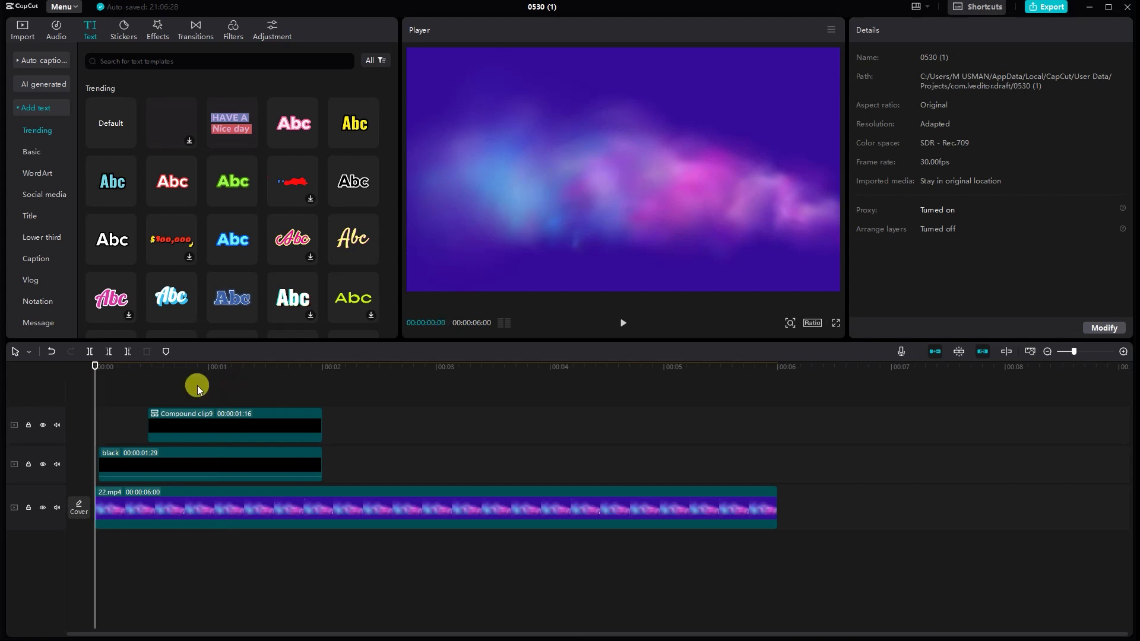
left_click(623, 325)
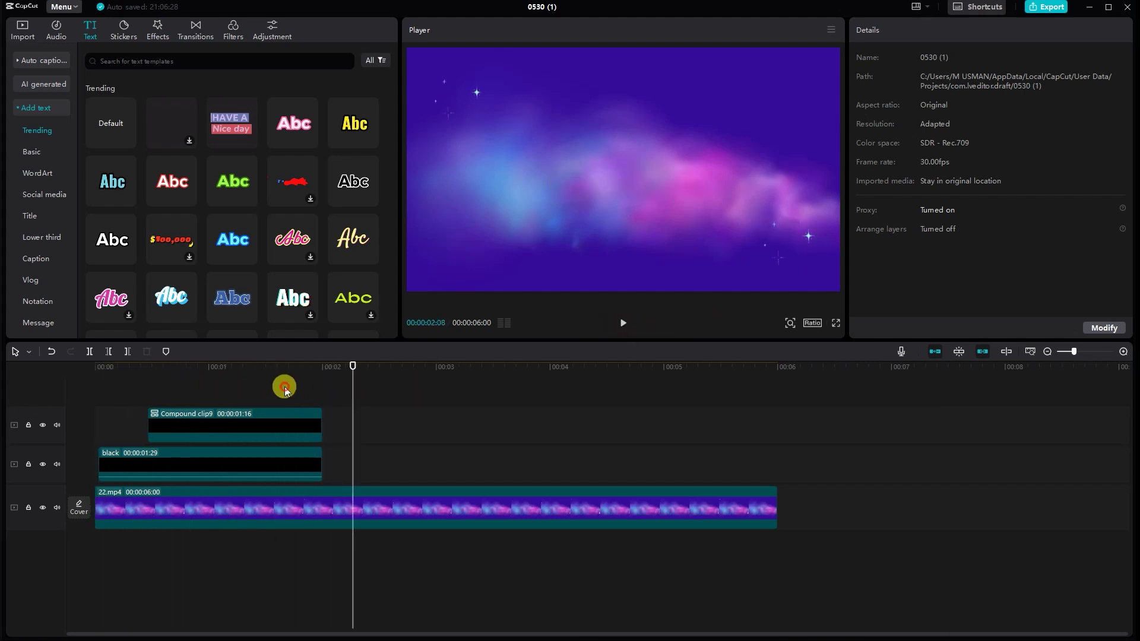
left_click_drag(283, 382, 308, 396)
left_click(293, 453)
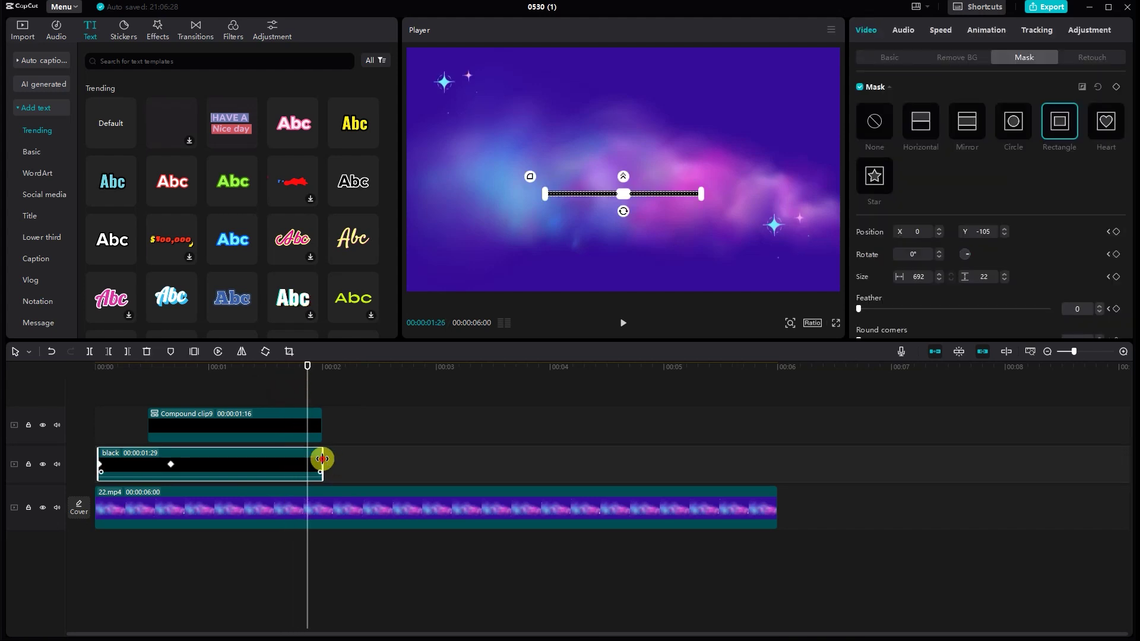
left_click_drag(321, 460, 357, 460)
mouse_move(309, 399)
left_mouse_down()
mouse_move(290, 387)
mouse_move(304, 393)
left_mouse_up()
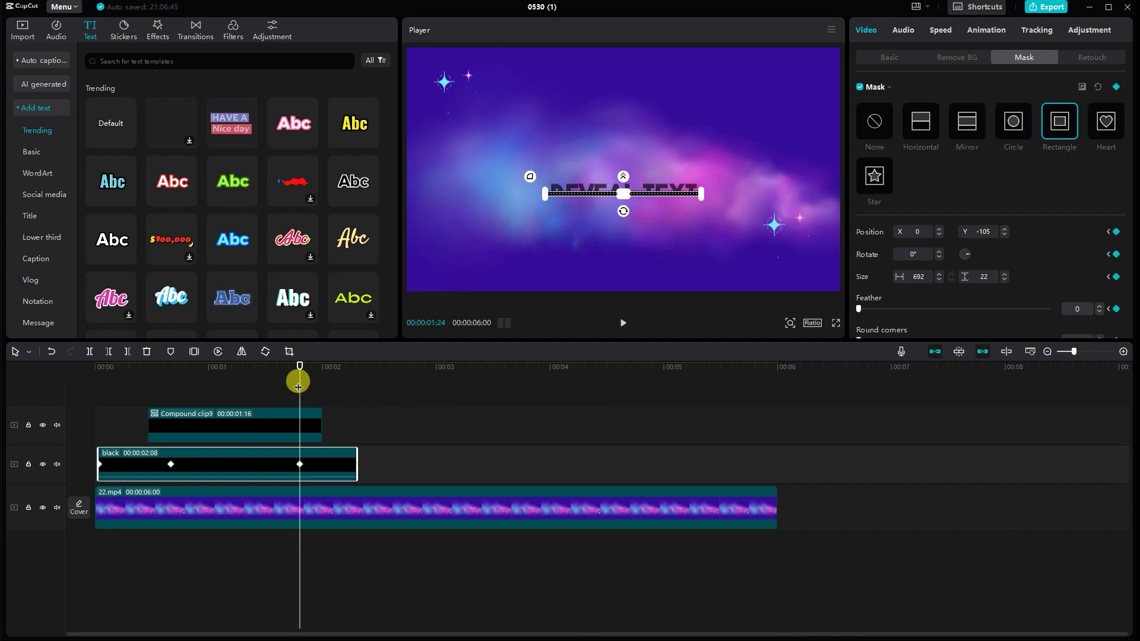
left_click_drag(298, 386, 320, 396)
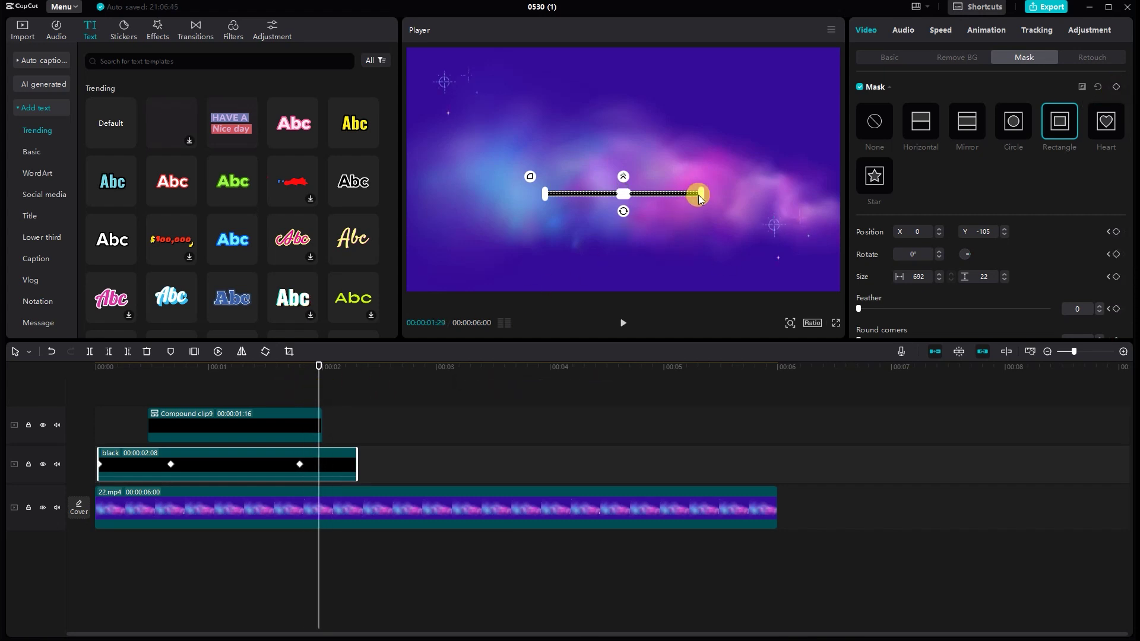
Step: Collapse the line's mask to 1×1 at 1:29, trim the clip to 2:01, and replay
left_click_drag(700, 196, 583, 191)
left_click_drag(358, 469, 330, 466)
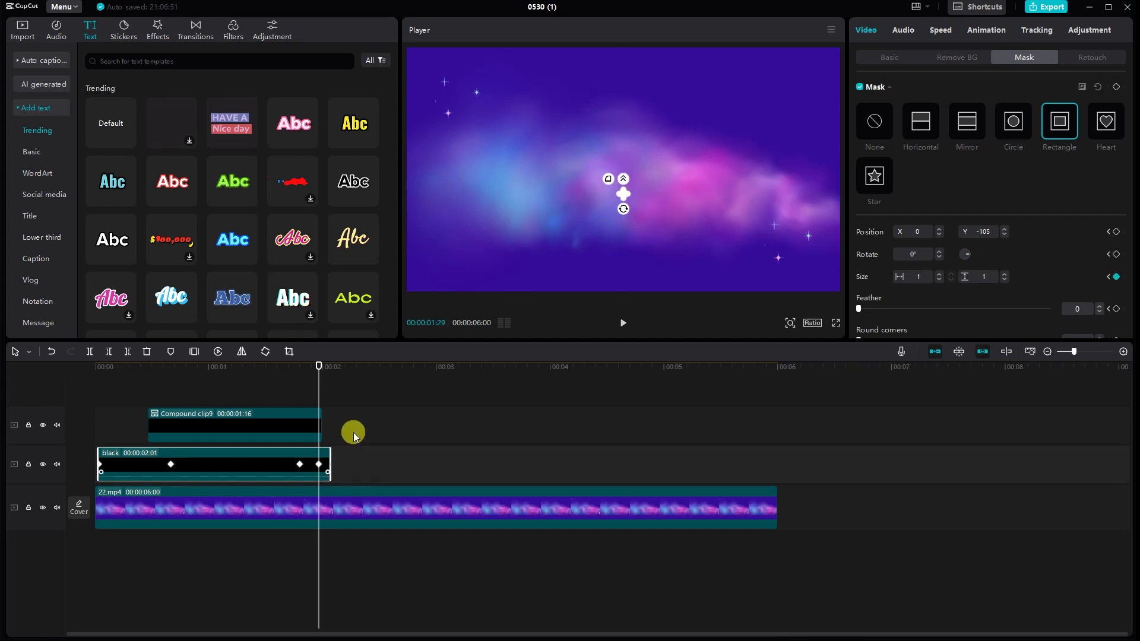
left_click(354, 425)
key("Home")
left_click(622, 325)
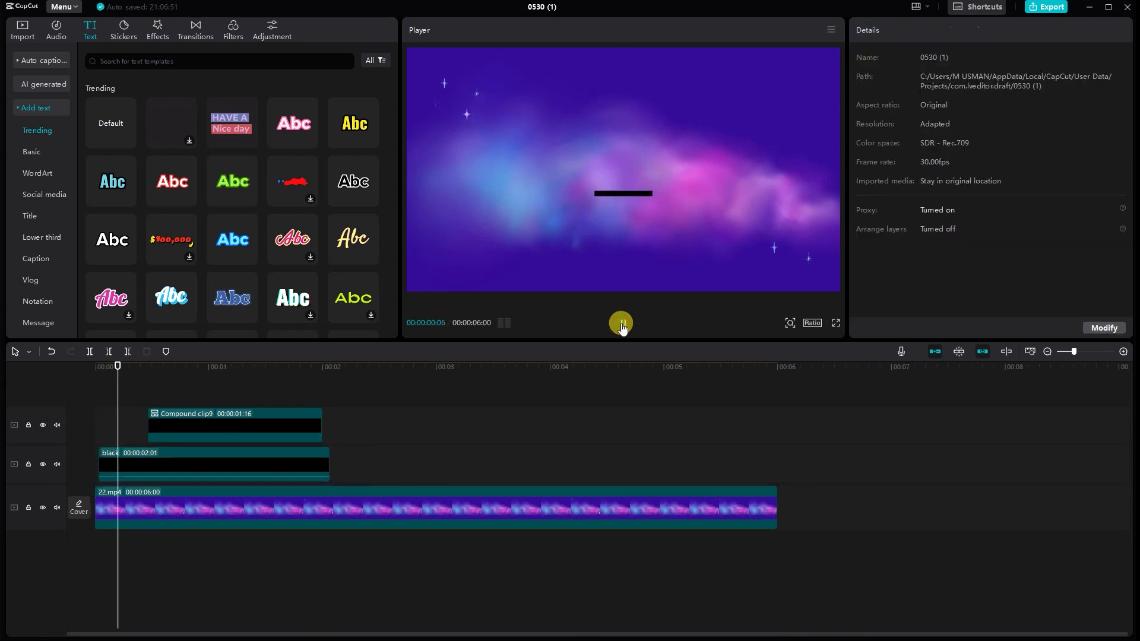
left_click(622, 325)
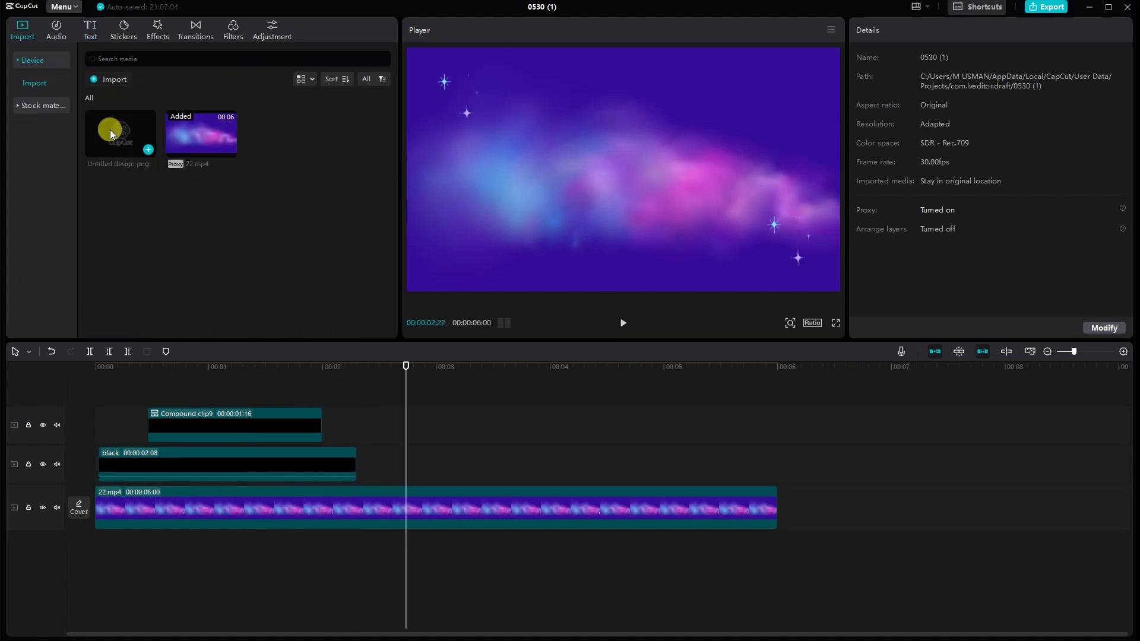
Step: Place the logo image after the black clip, trimmed to 3:09 and scaled to 61%
left_click_drag(106, 127, 362, 469)
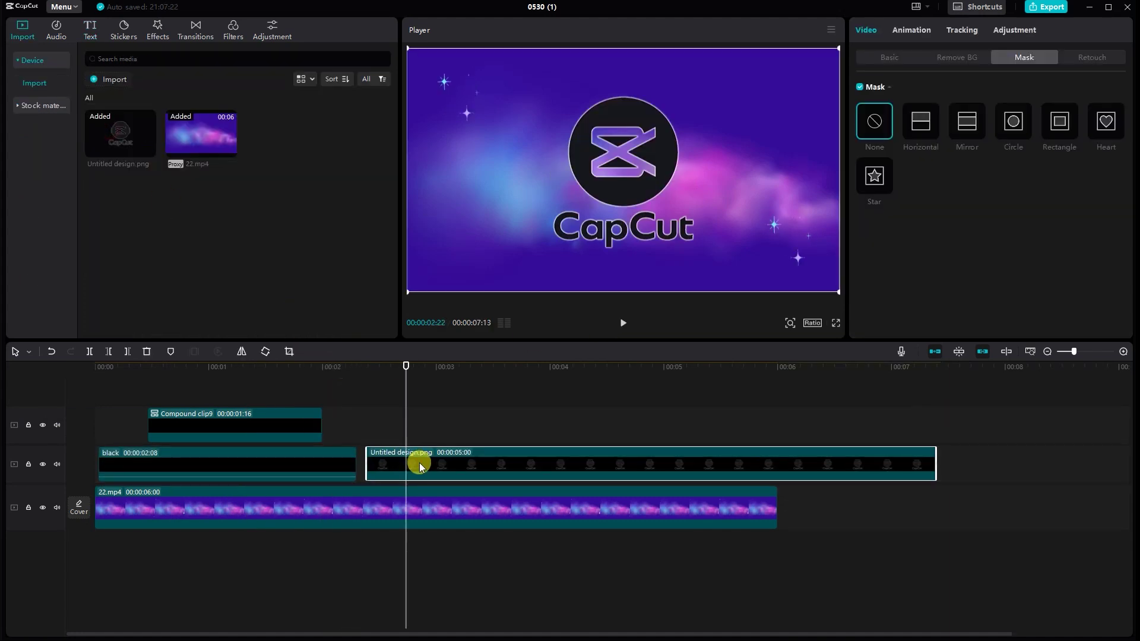
left_click(934, 52)
left_click(1024, 57)
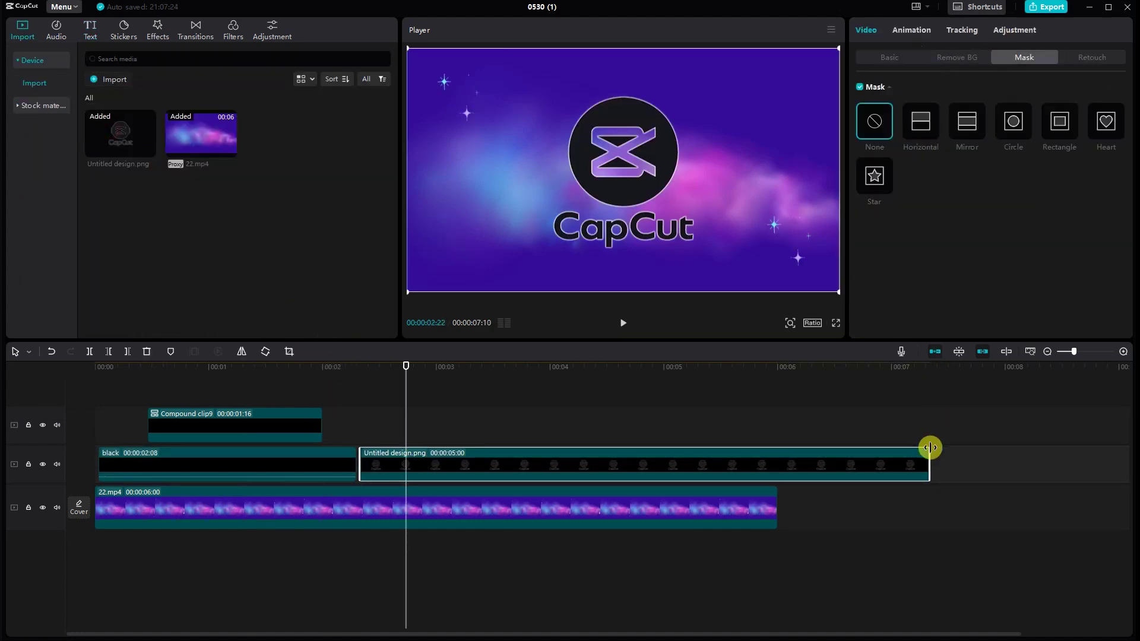
left_click_drag(931, 464, 735, 464)
left_click(909, 58)
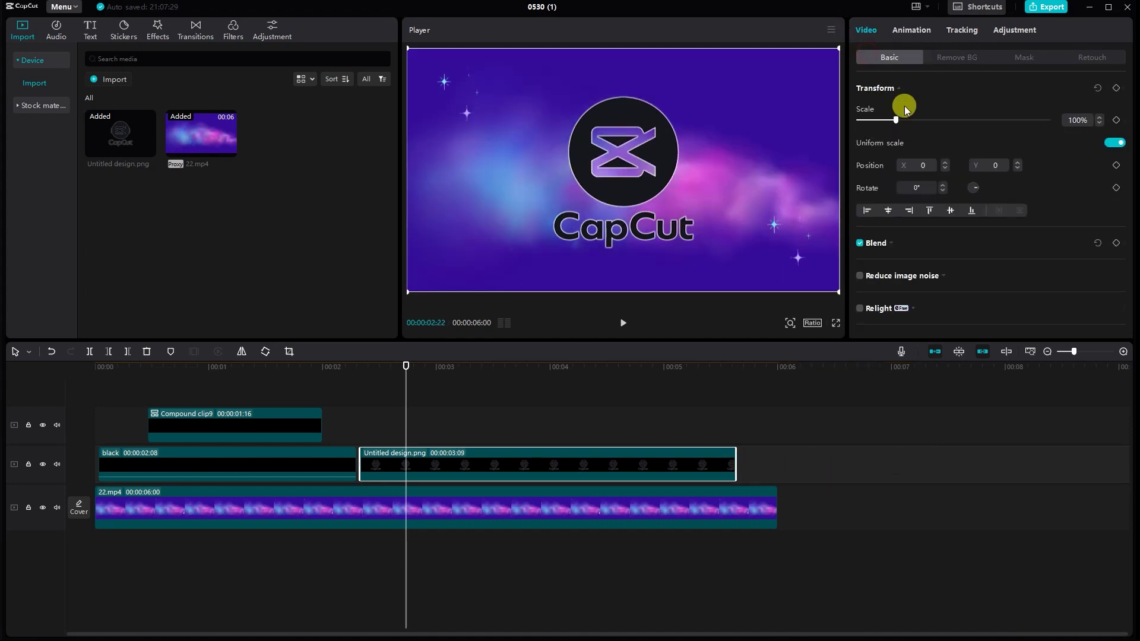
left_click_drag(904, 120, 883, 121)
Step: Give the logo a 0.6s Slide Up entry and a 0.5s Slide Up exit animation
left_click(910, 33)
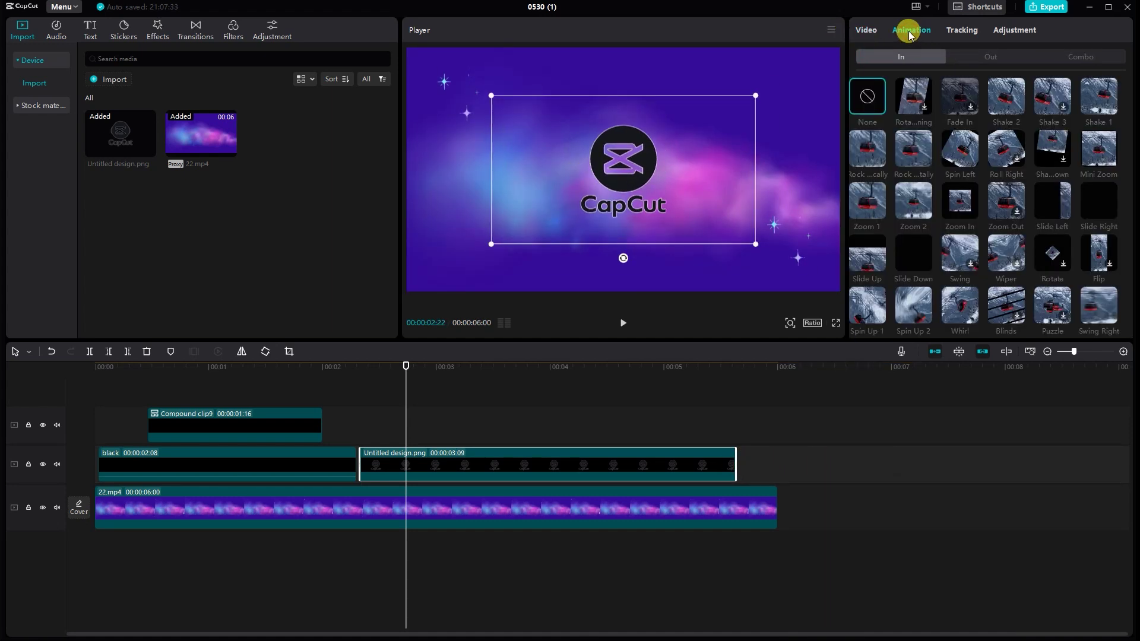
left_click(867, 254)
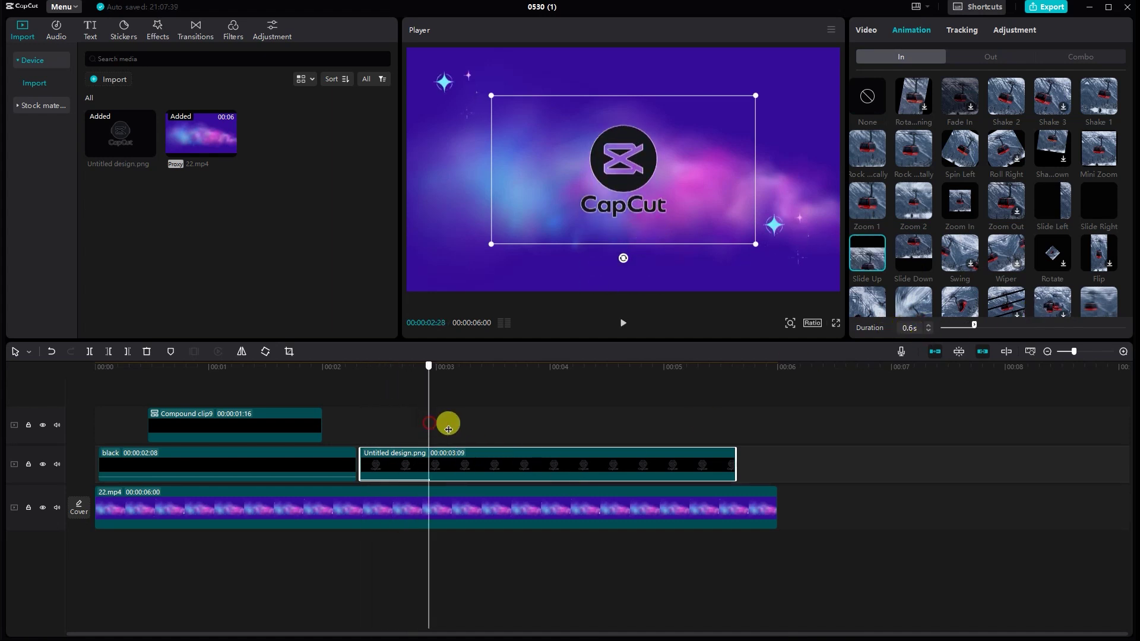
left_click(1019, 55)
left_click(1051, 155)
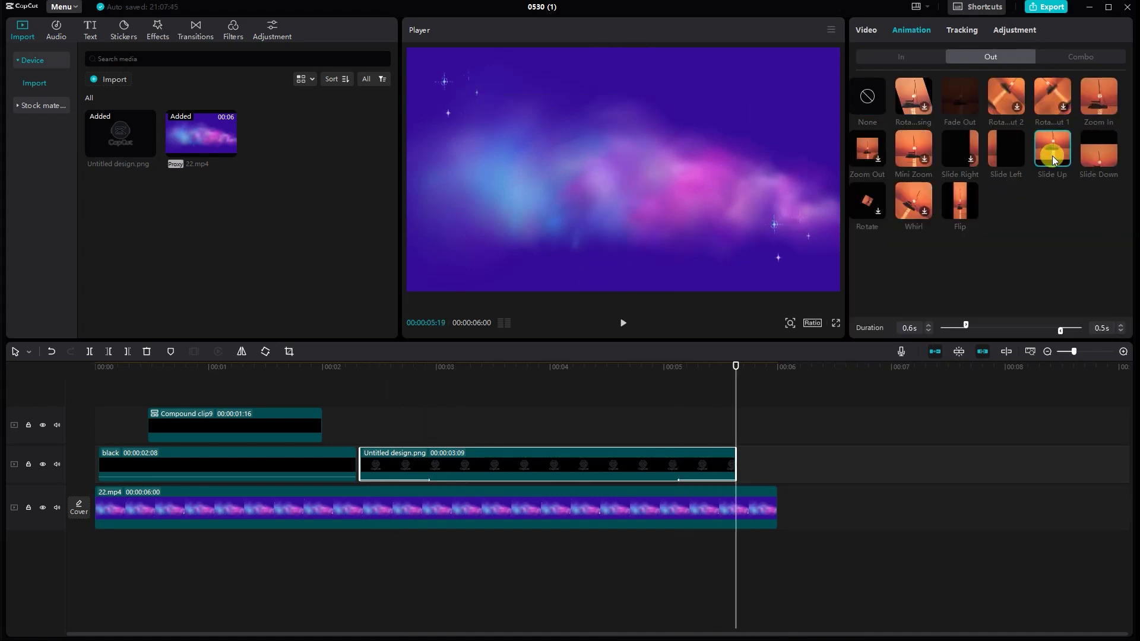
left_click(464, 454)
Step: Convert the logo clip into a compound clip and give it a Rectangle mask
right_click(466, 453)
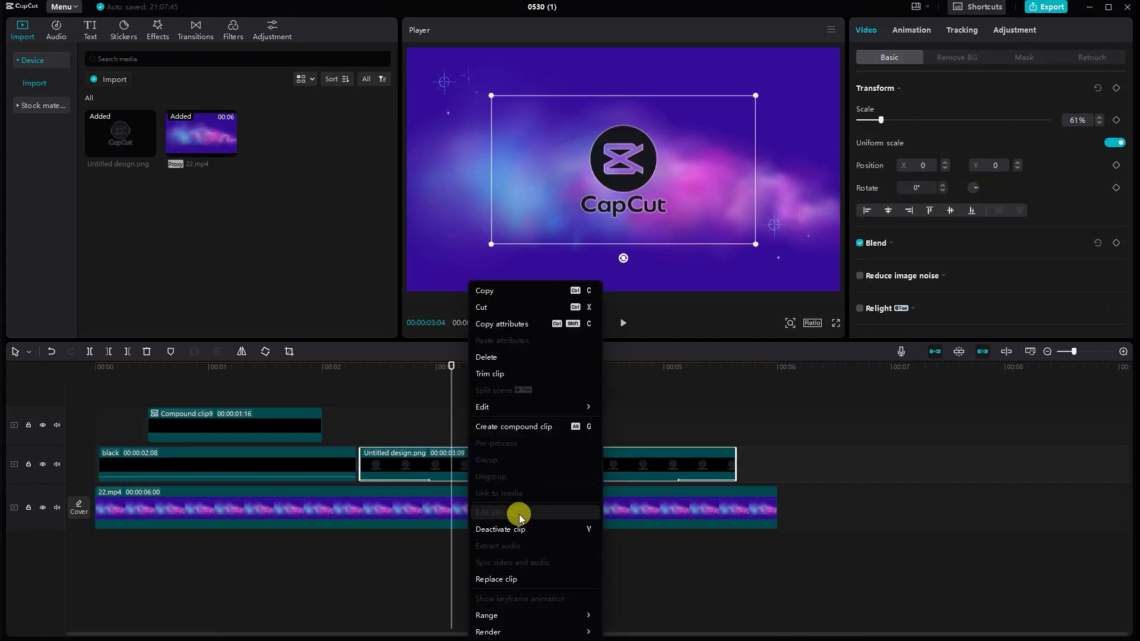
left_click(516, 512)
left_click(1028, 54)
left_click(1059, 120)
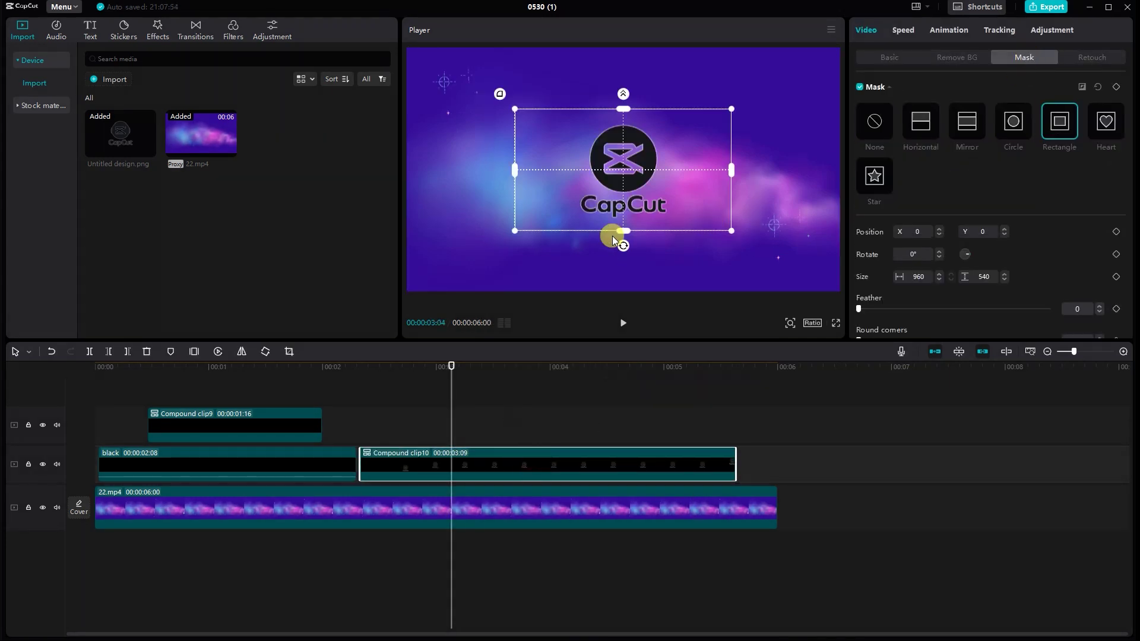
Step: Preview the reveal sequence, then return the playhead to the start of the timeline
left_click(359, 410)
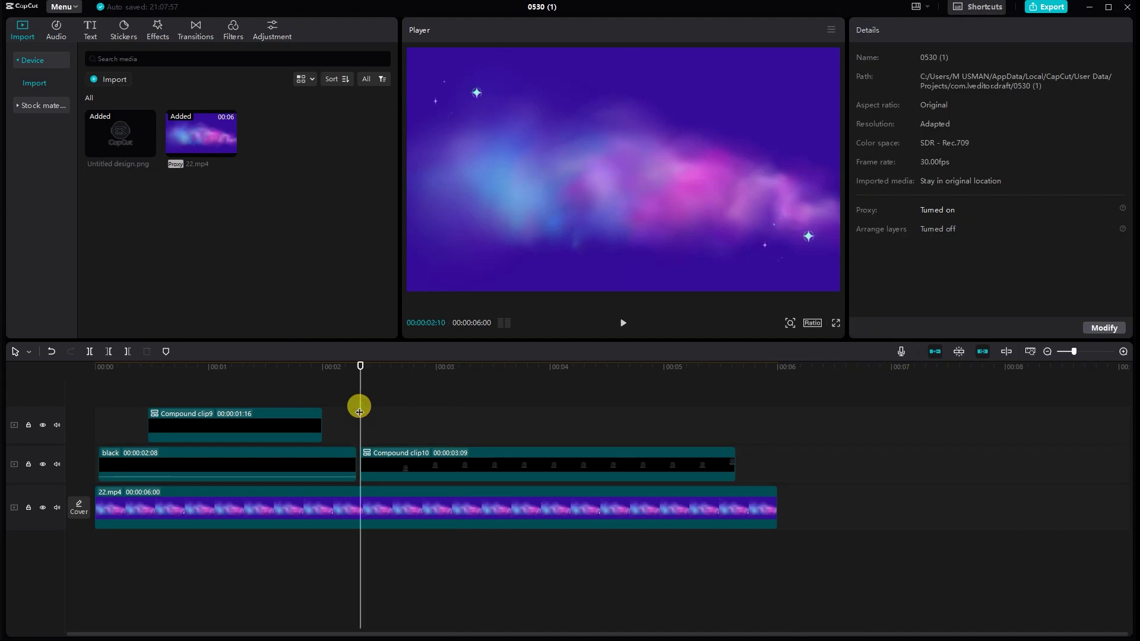
left_click(626, 326)
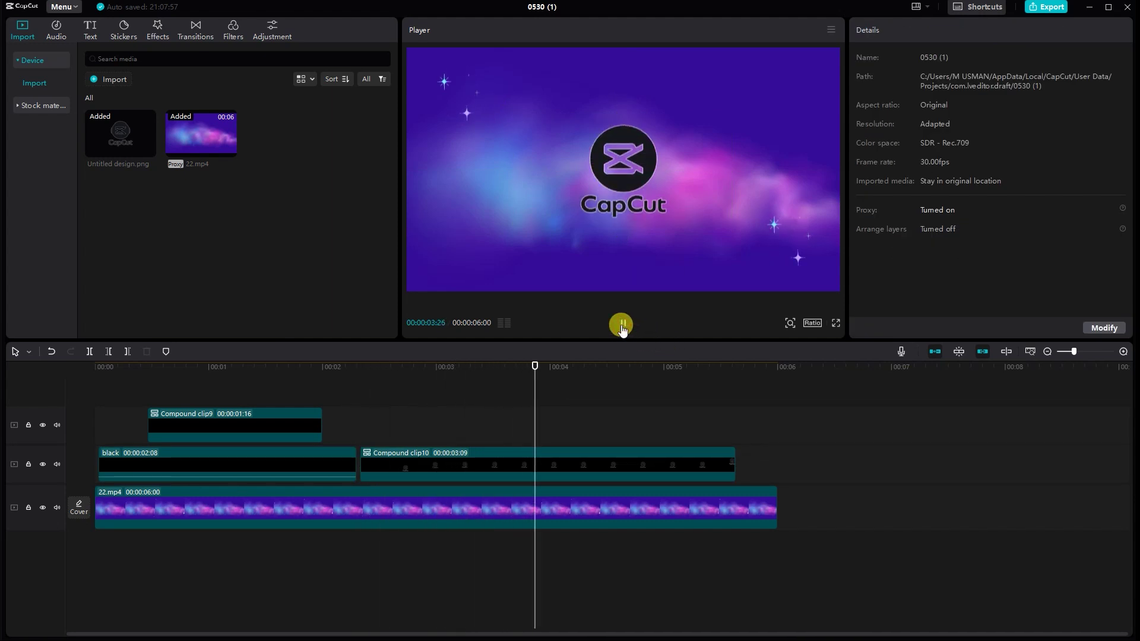
left_click(623, 326)
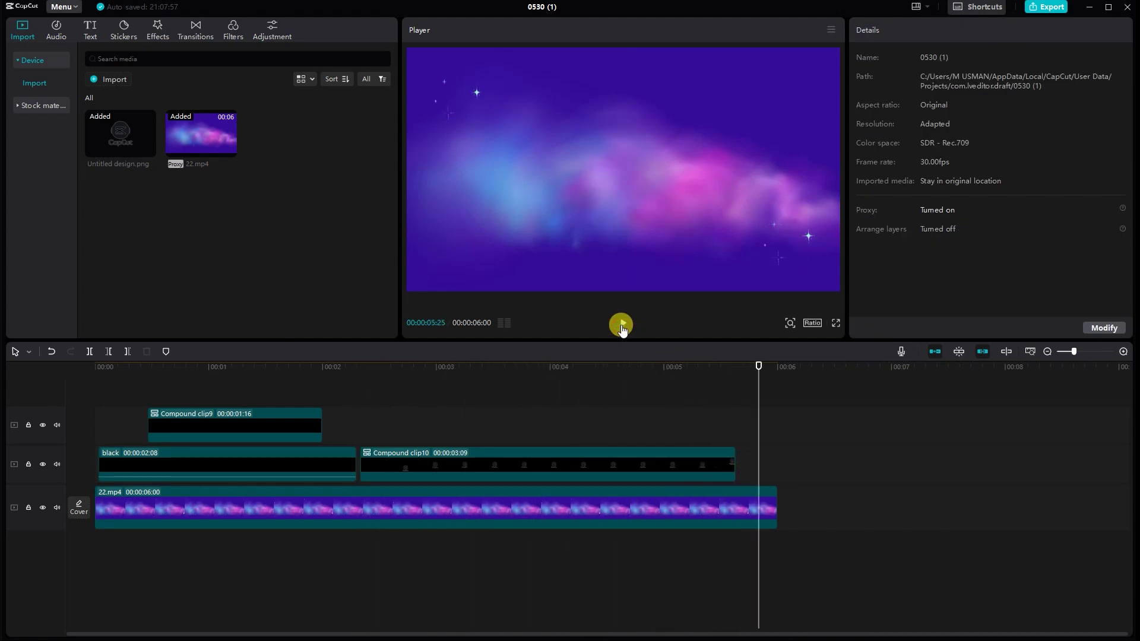
left_click(745, 389)
key("Home")
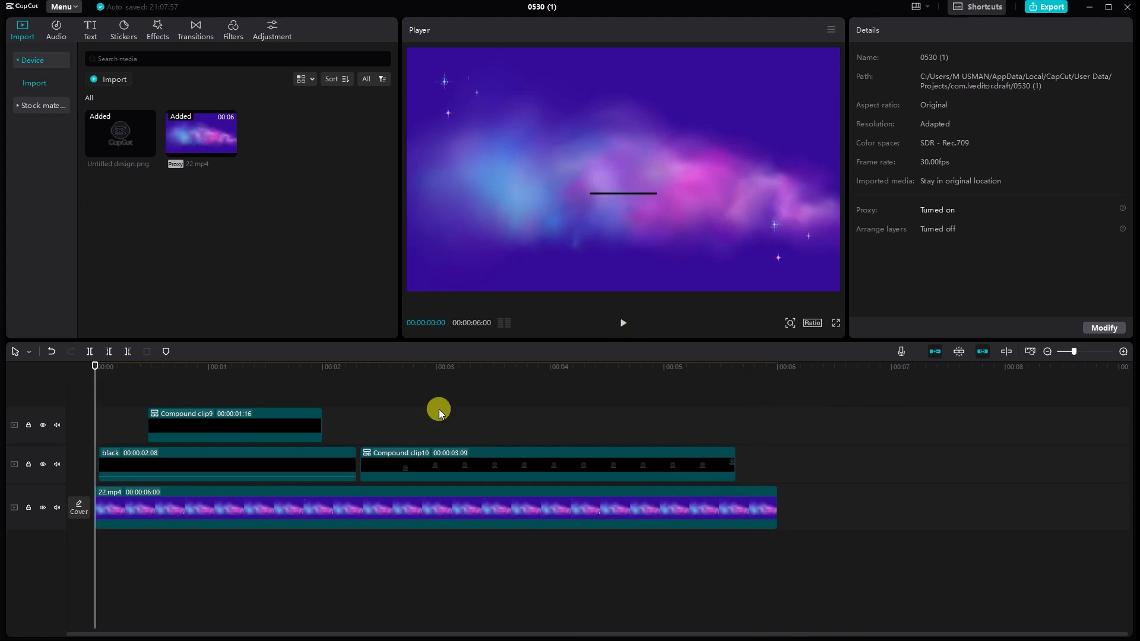